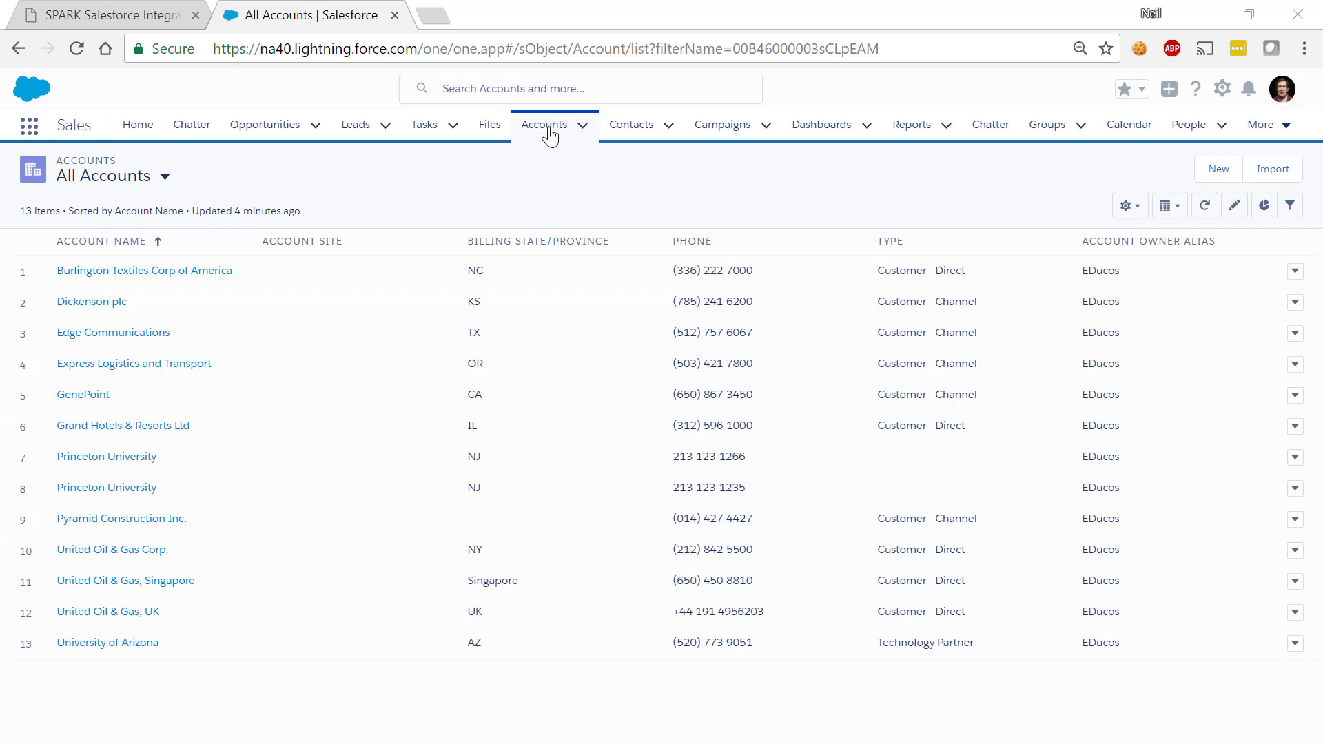
Create a new account named 'My Company' with account number 123456789
left_click(1219, 171)
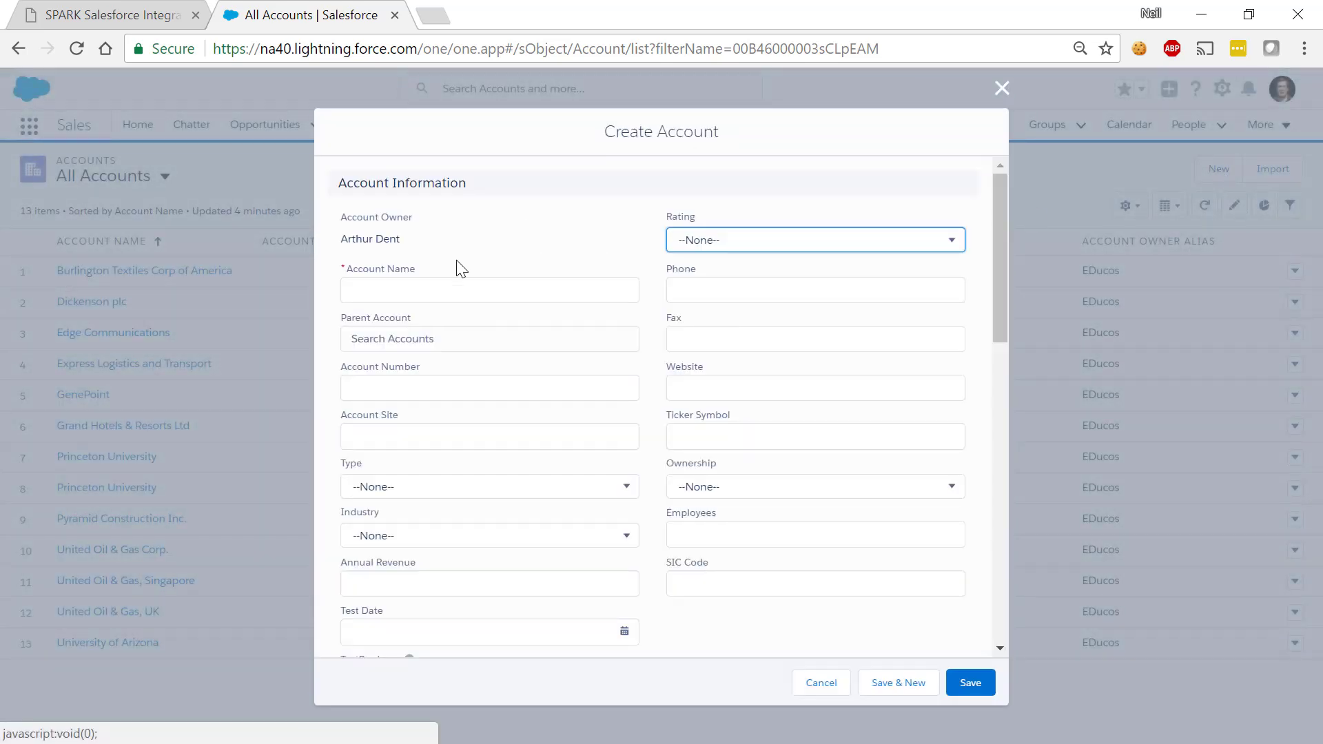
left_click(443, 284)
type("My")
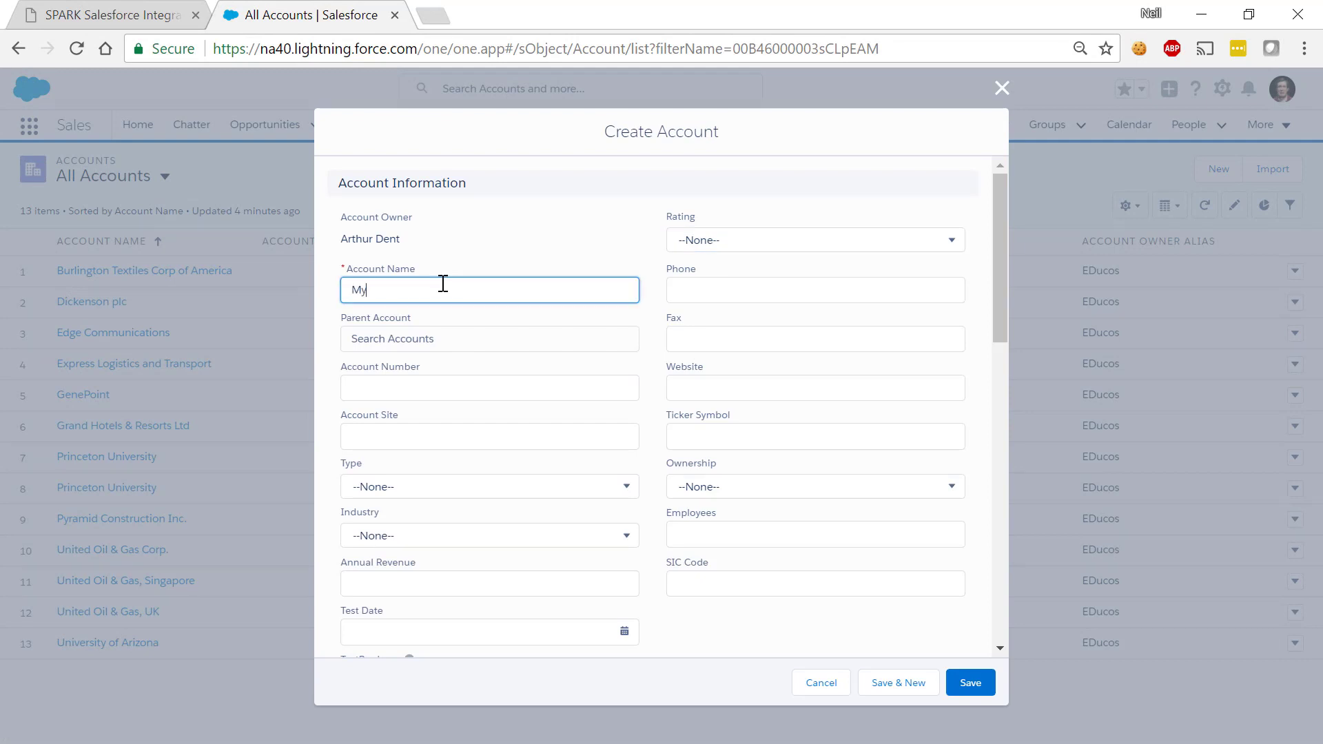
type(" Company")
left_click(389, 394)
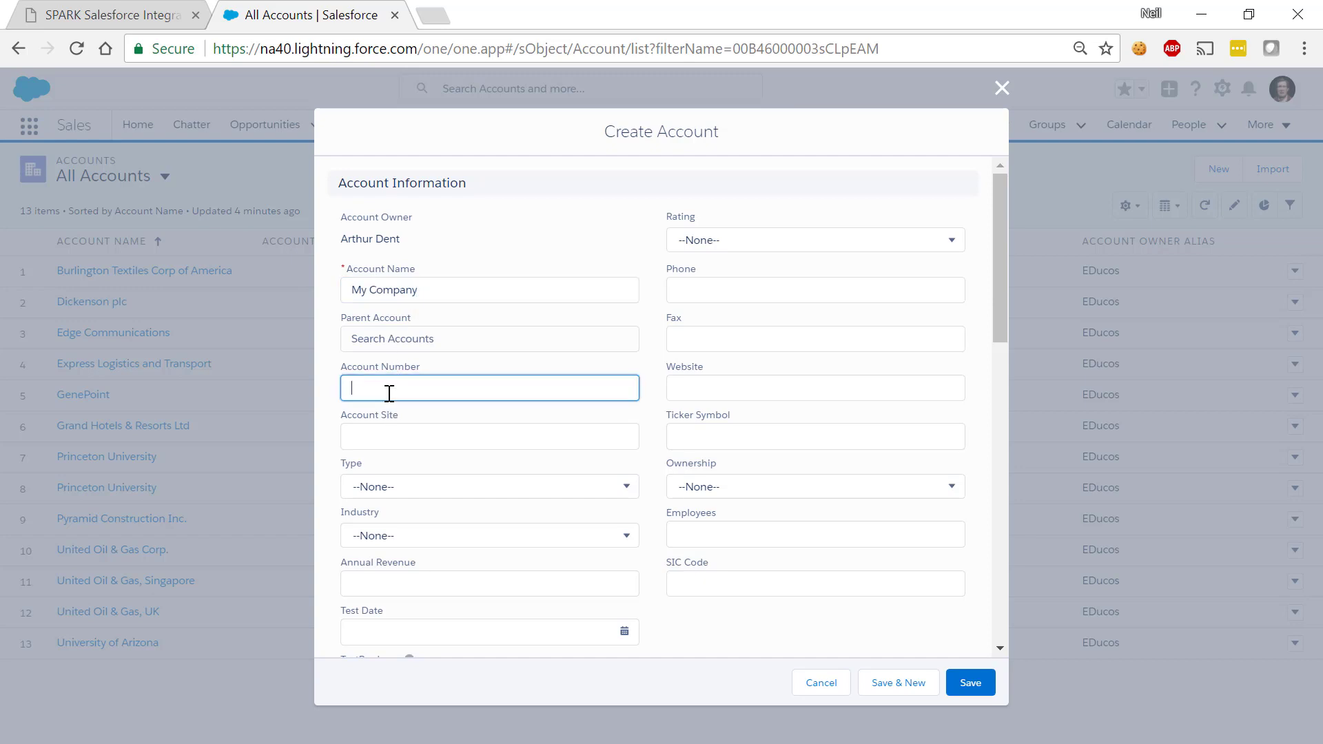
type("123456789")
left_click(971, 684)
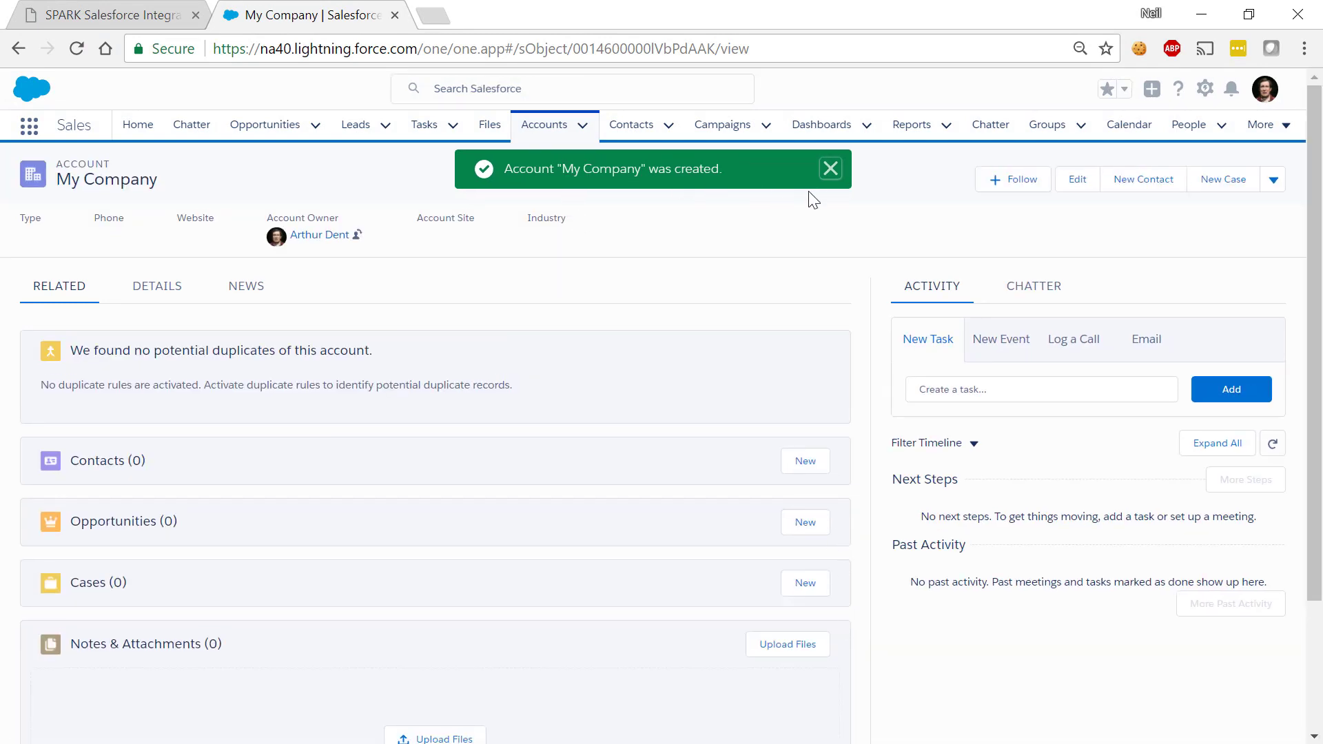
Return to the All Accounts list, which now shows 14 accounts
left_click(830, 169)
left_click(583, 125)
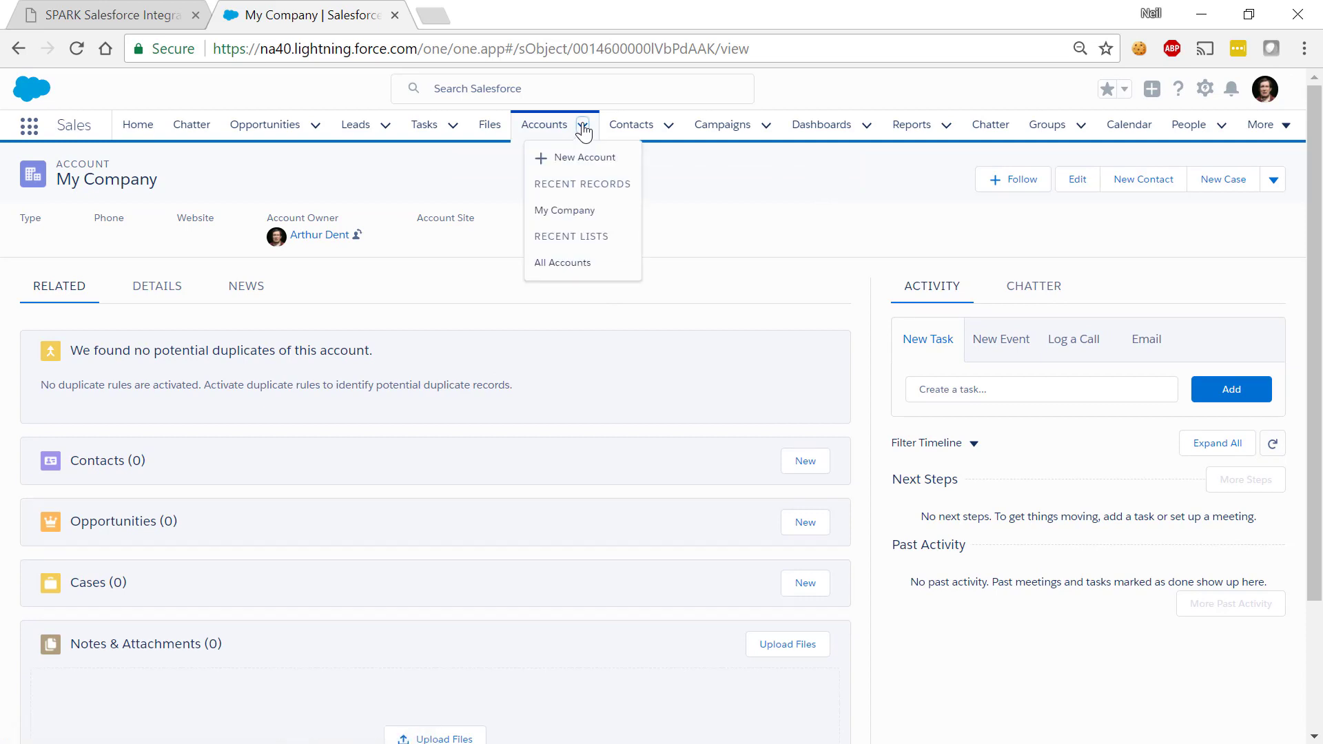
left_click(570, 264)
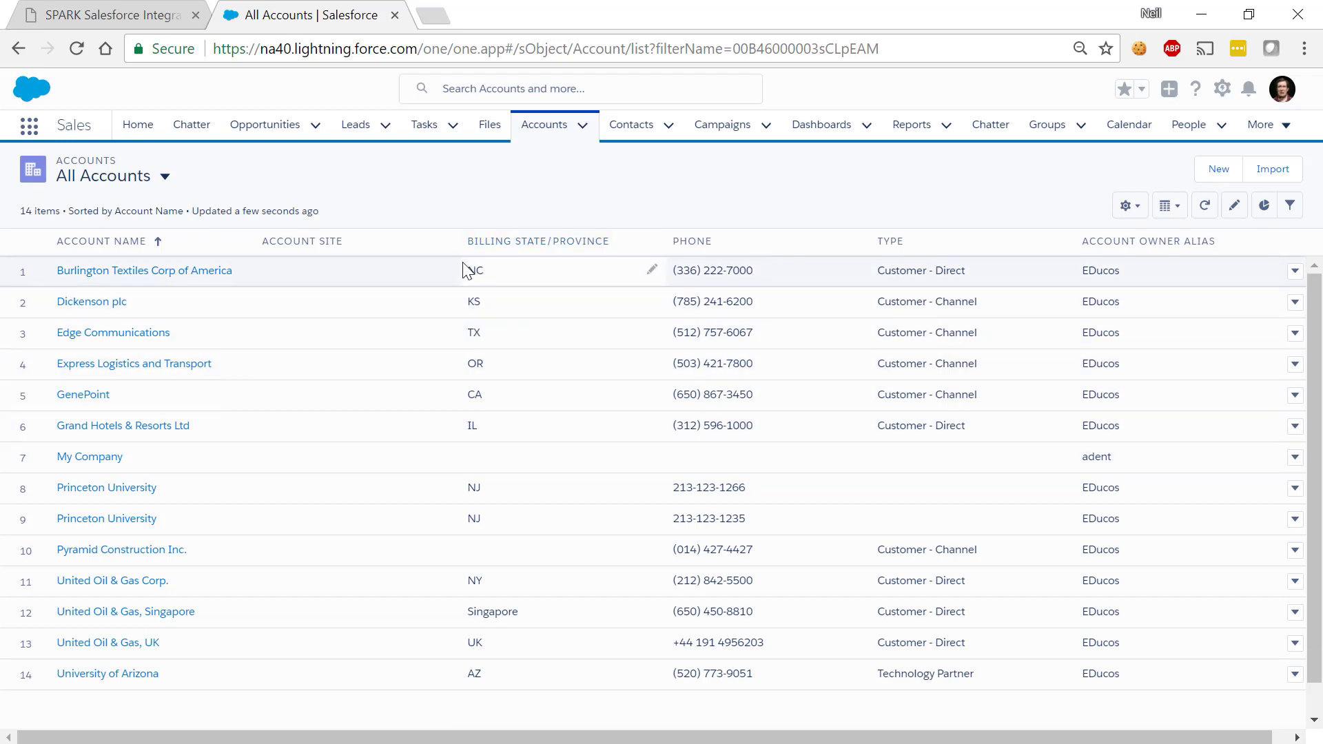
left_click(146, 17)
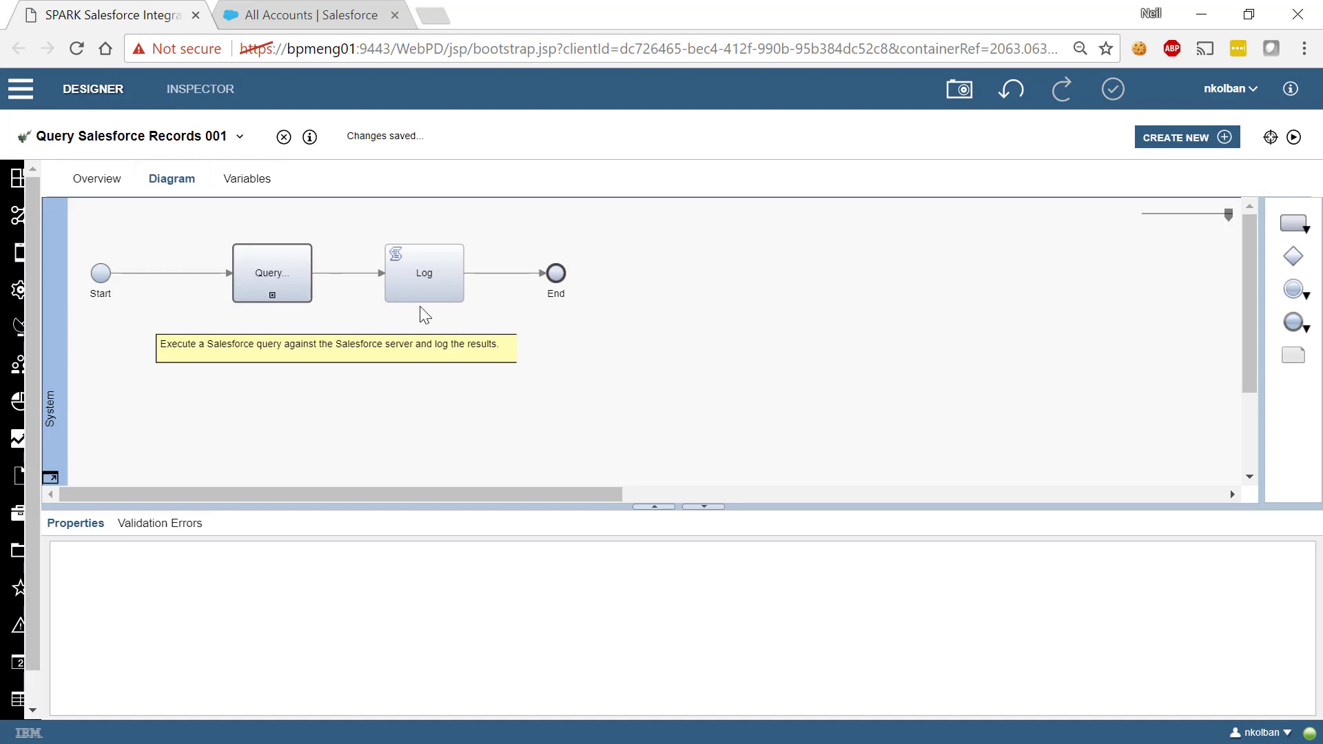
Inspect the Query step's implementation, general settings, and its name = 'My Company' query mapping
left_click(293, 273)
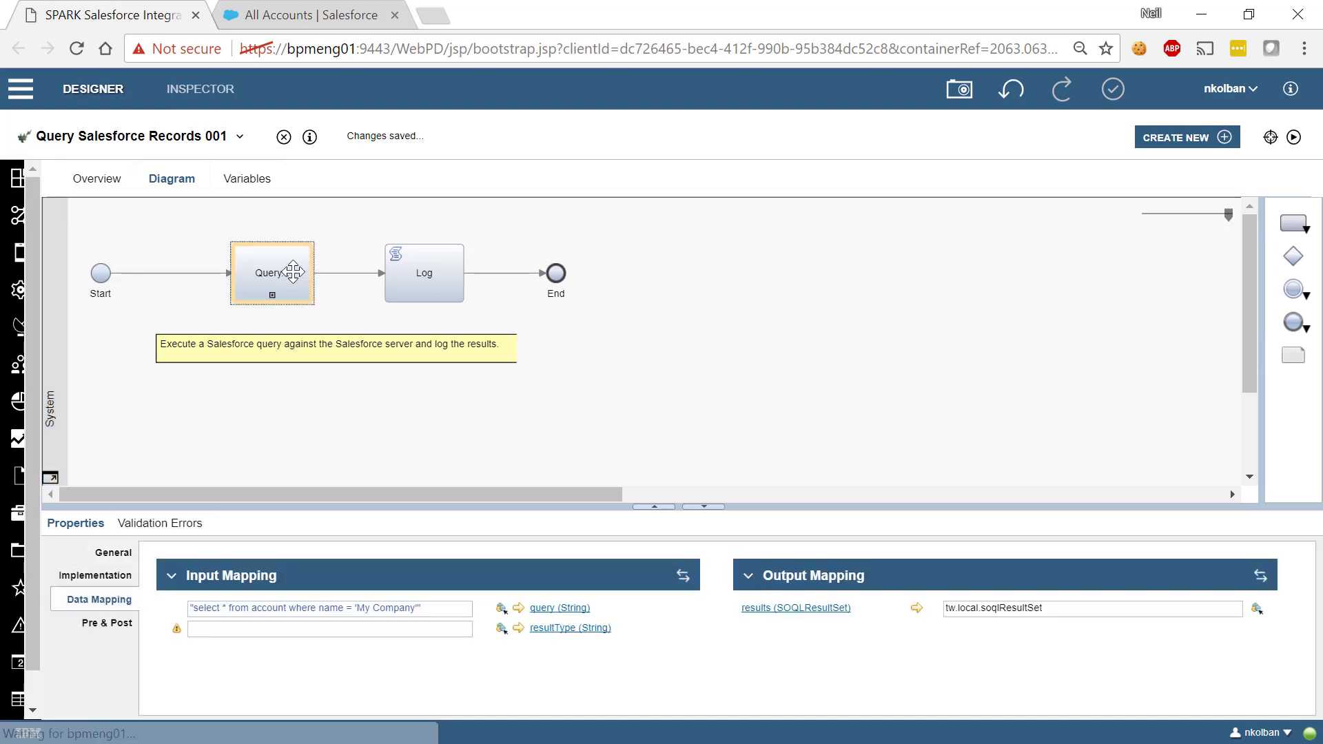
left_click(104, 576)
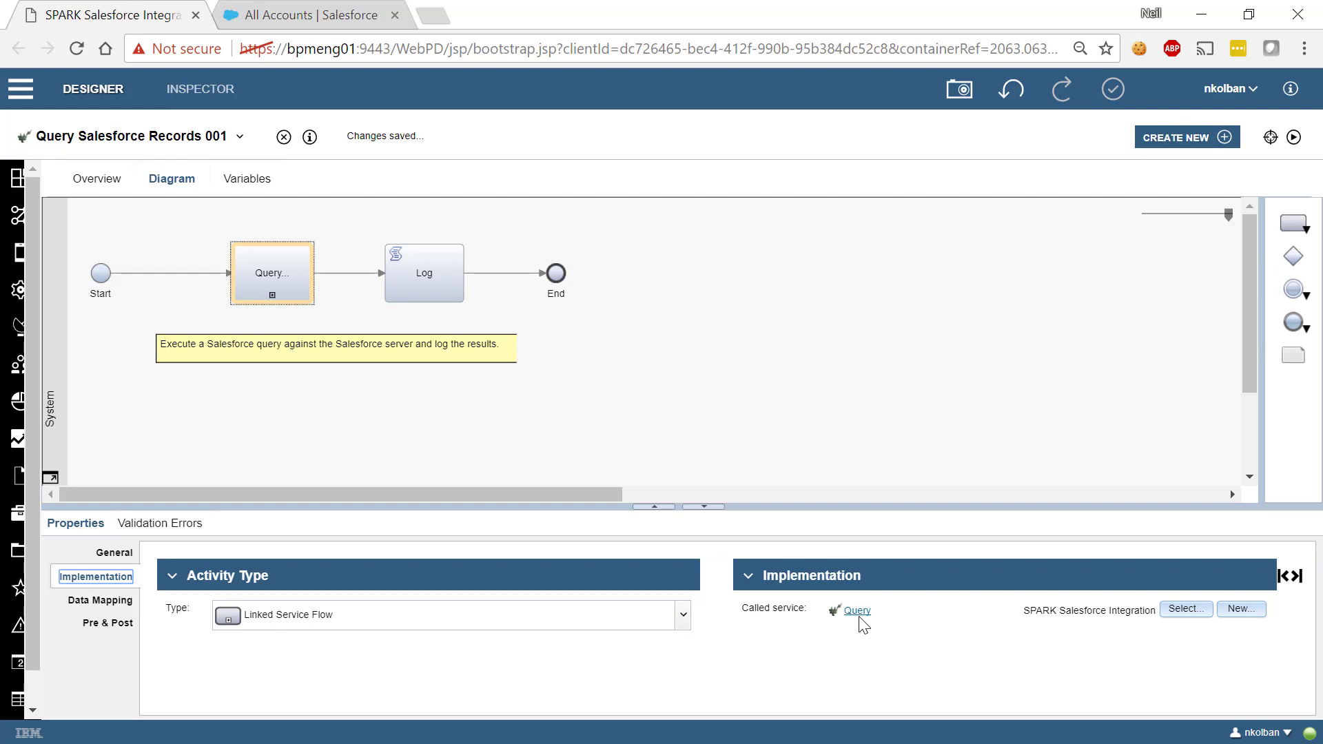
left_click(114, 558)
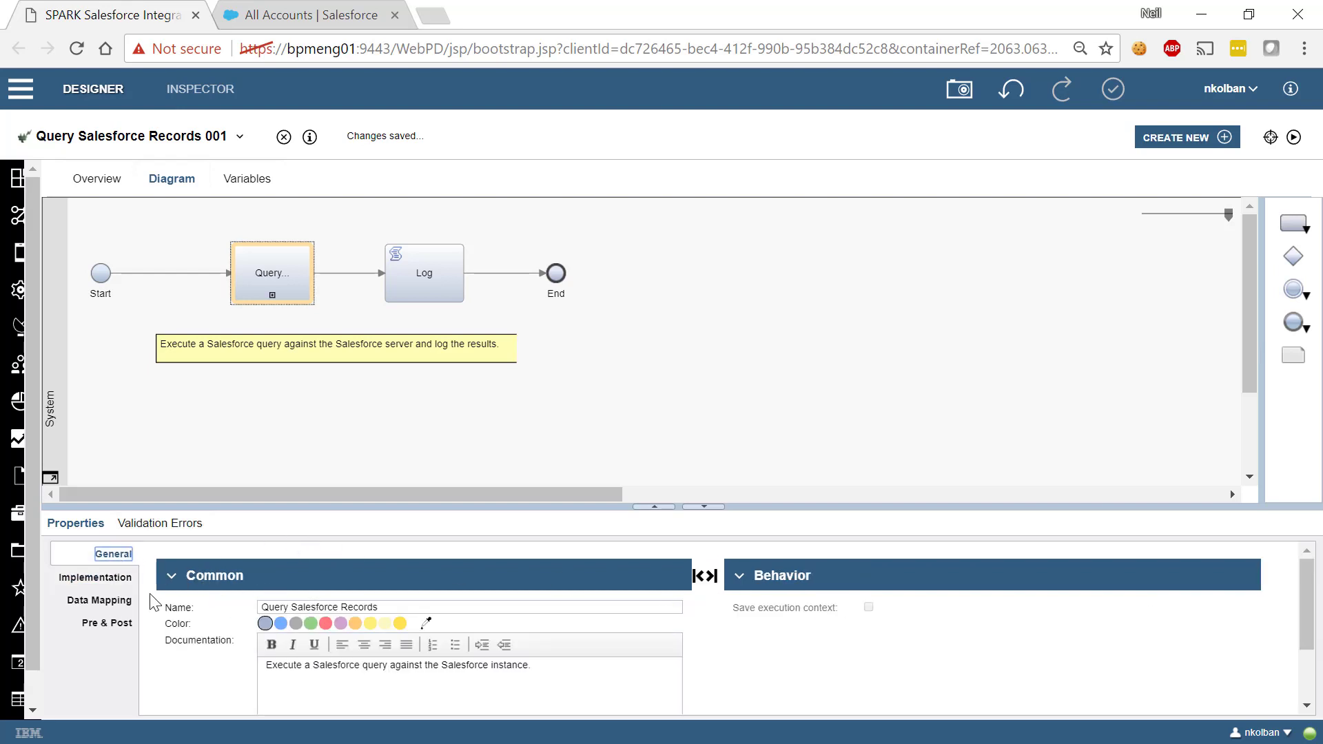
left_click(103, 600)
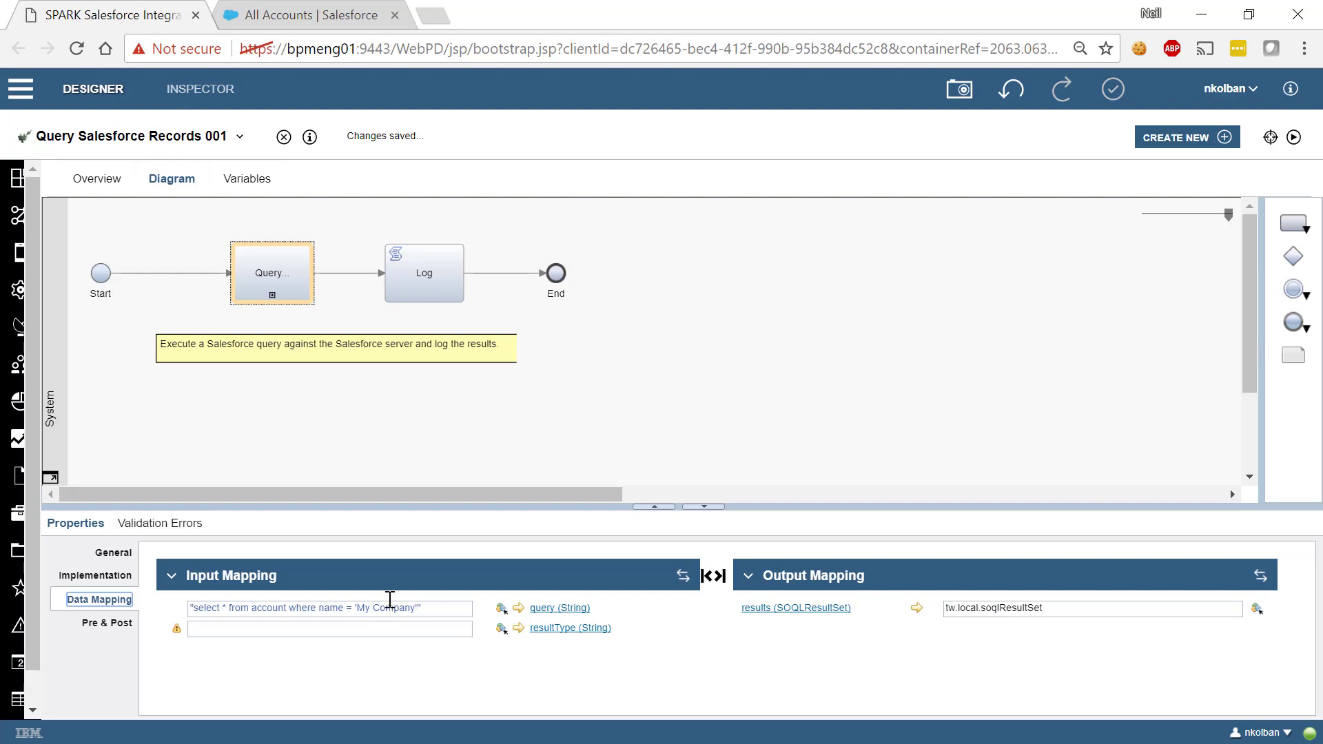
left_click(314, 17)
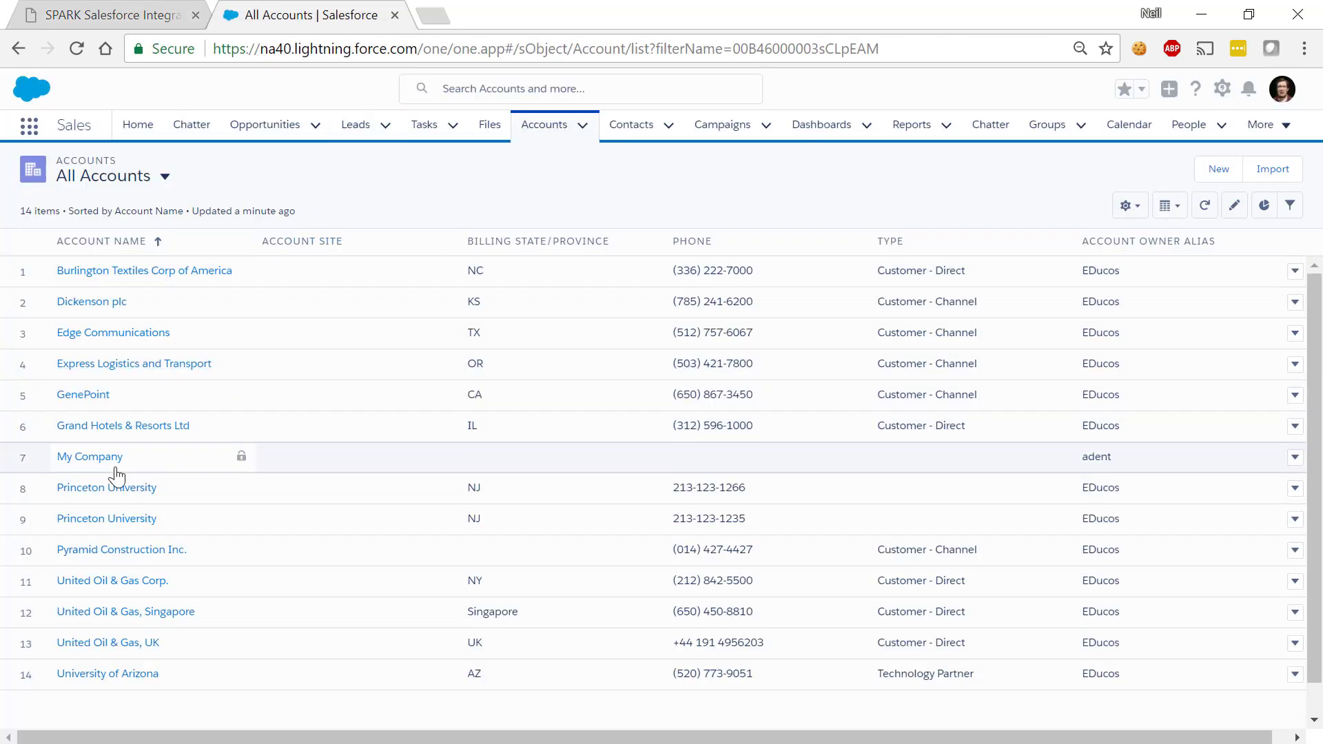
left_click(136, 14)
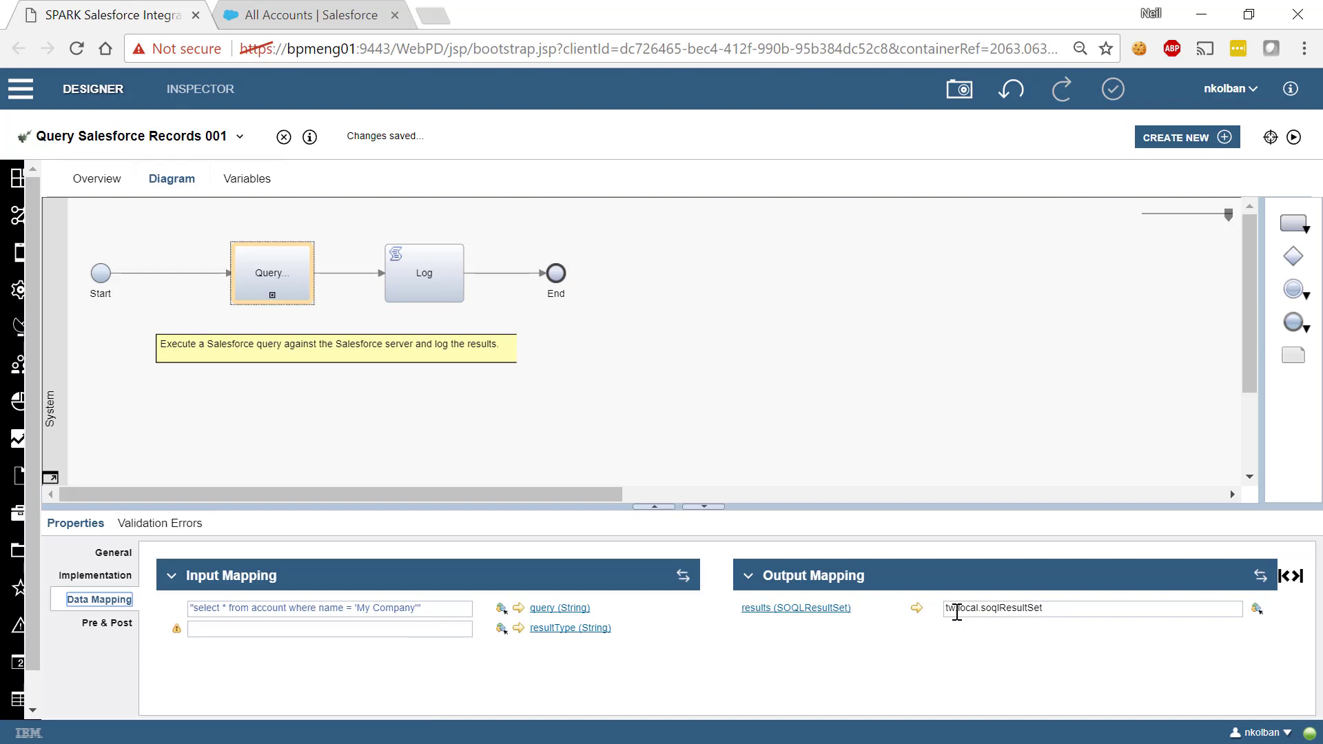
Run Query Salesforce Records 001 to completion and close its result tab
left_click(1293, 138)
left_click(395, 15)
key("alt+Tab")
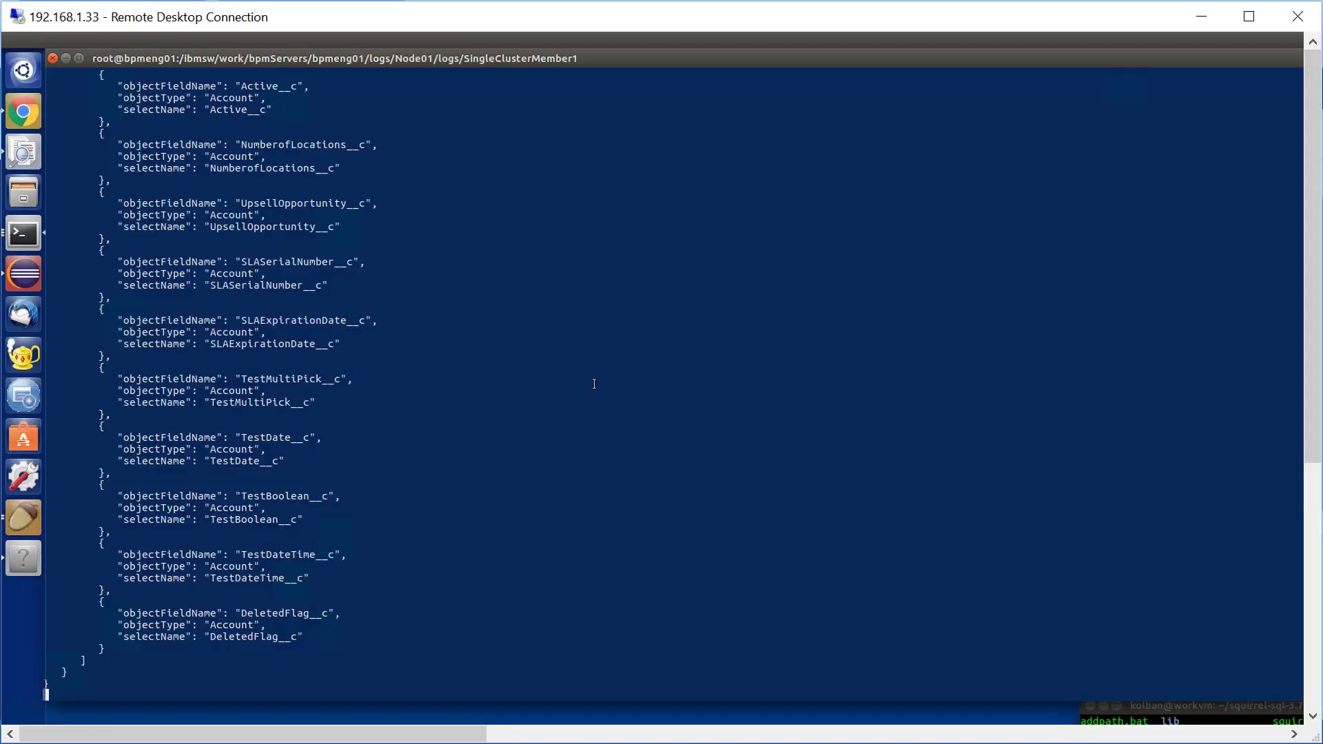
Copy the returned My Company record's Id from the terminal log
scroll(594, 384, "up", 20)
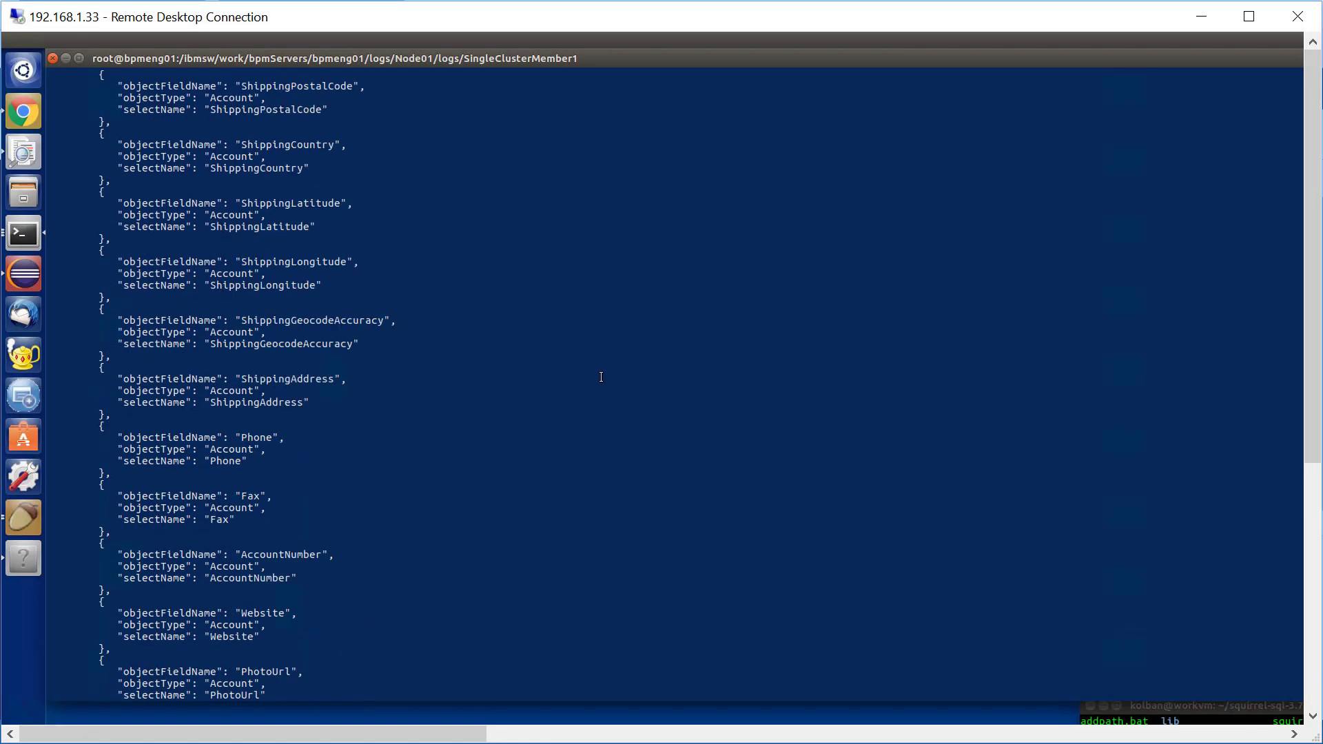
scroll(601, 377, "up", 20)
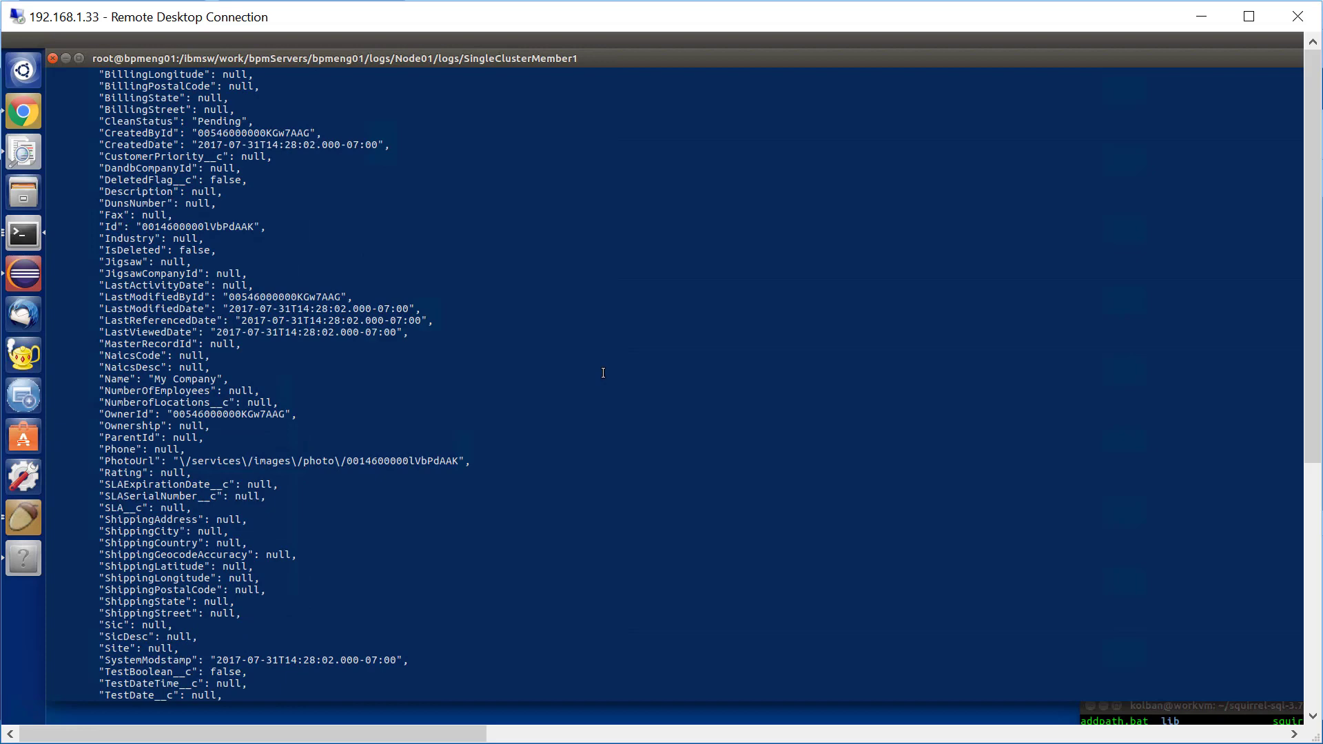
scroll(604, 373, "up", 10)
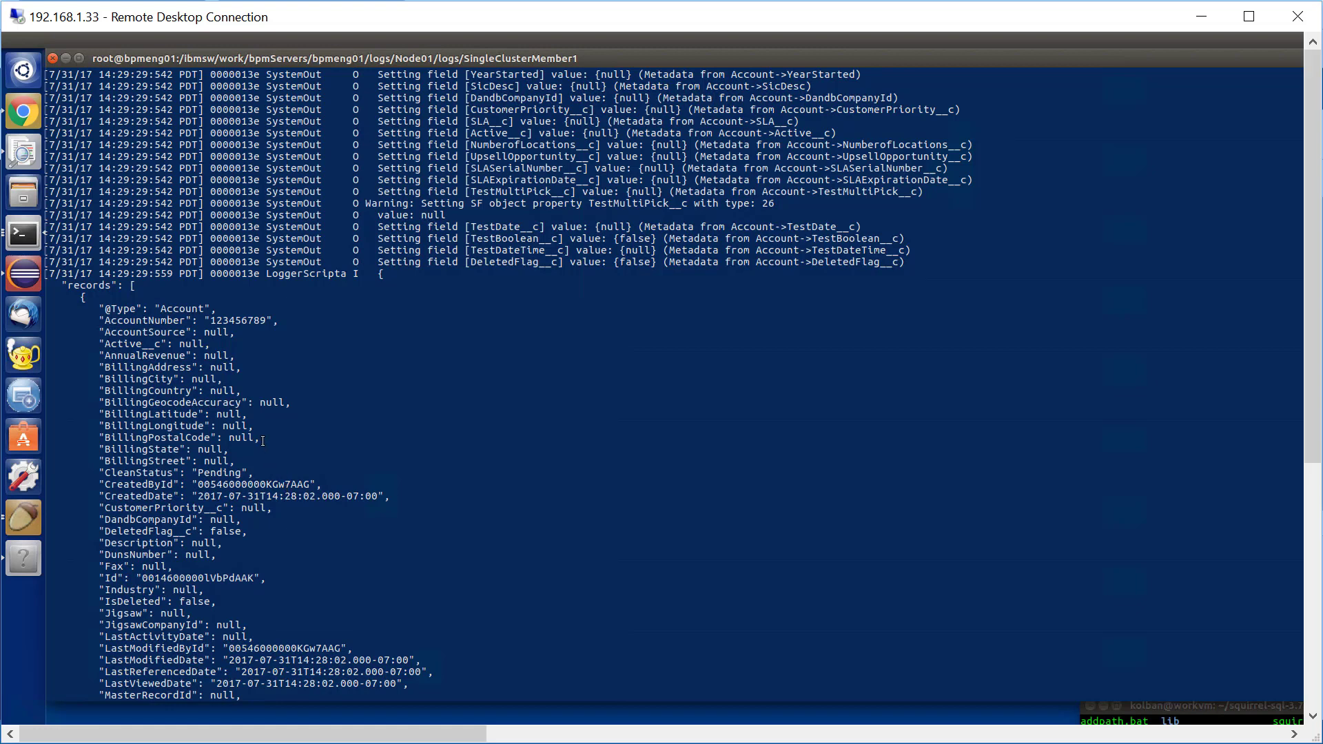
scroll(248, 434, "down", 6)
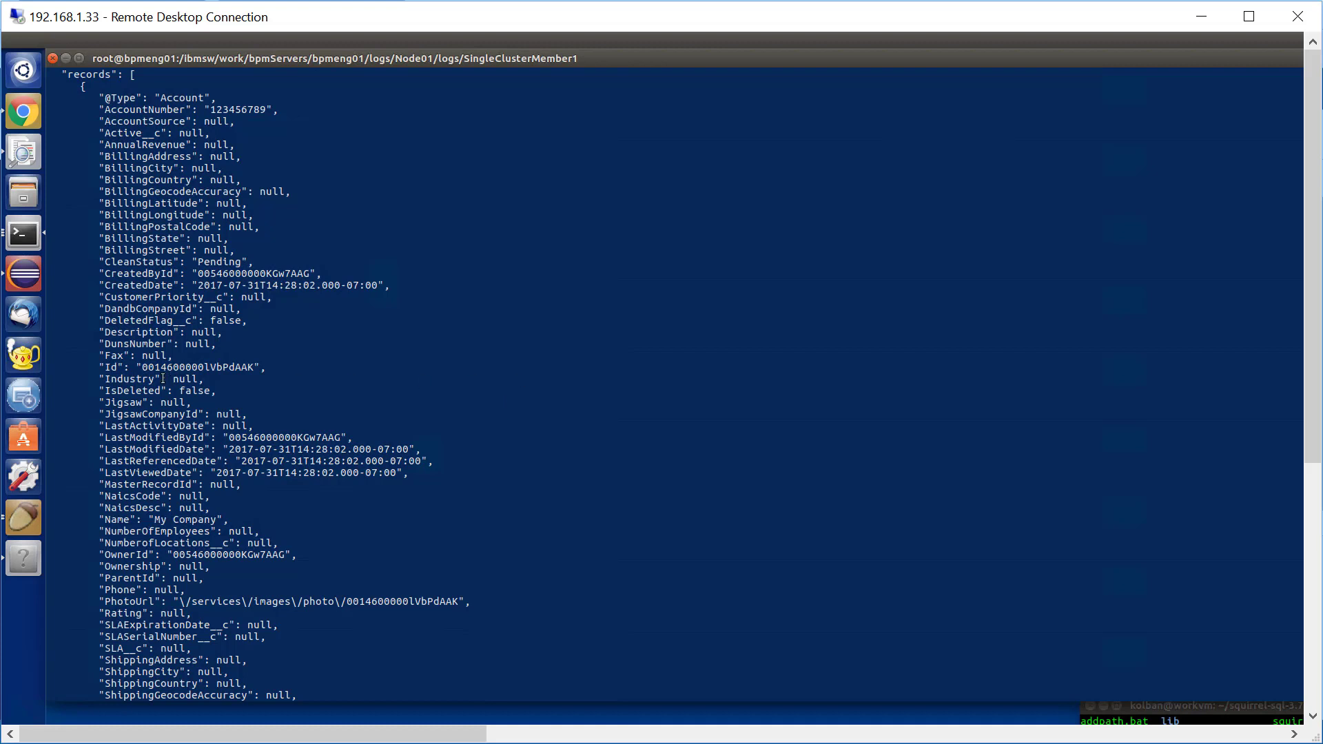
left_click_drag(142, 367, 254, 367)
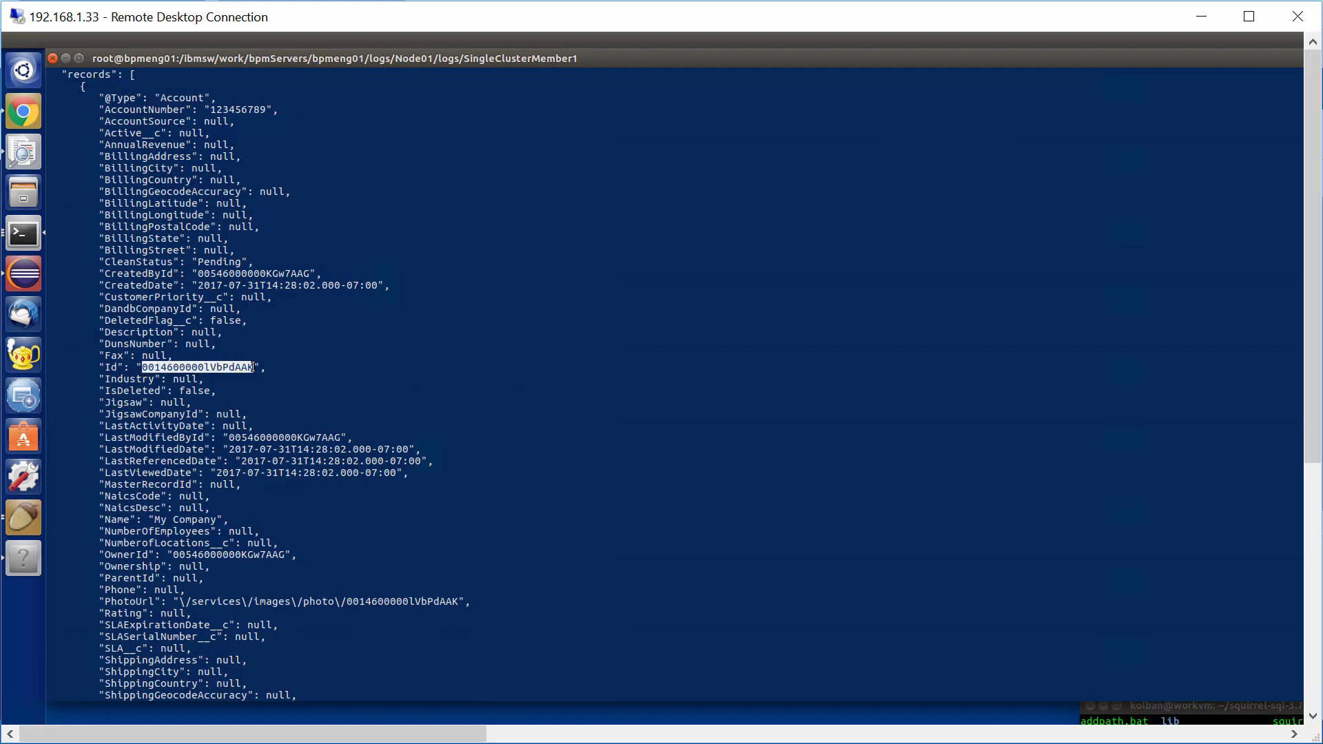
right_click(235, 370)
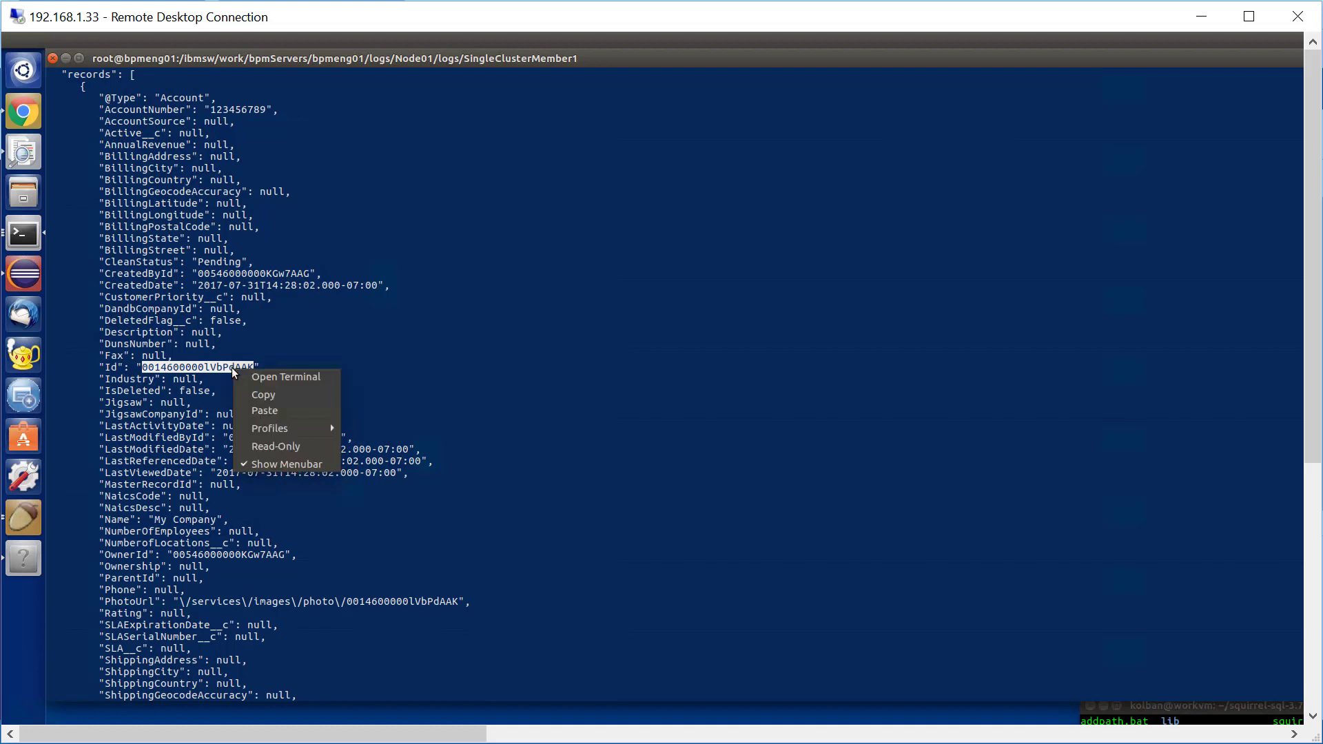
left_click(255, 397)
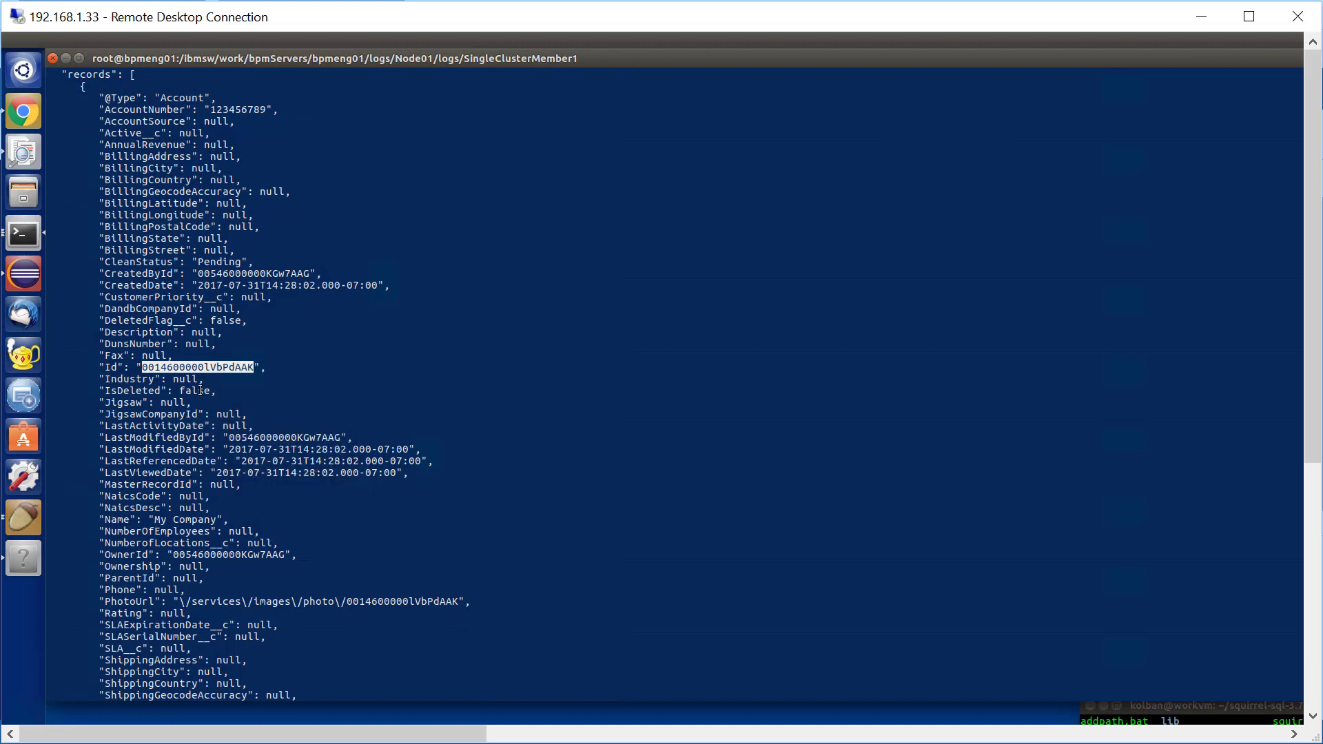
left_click(1206, 17)
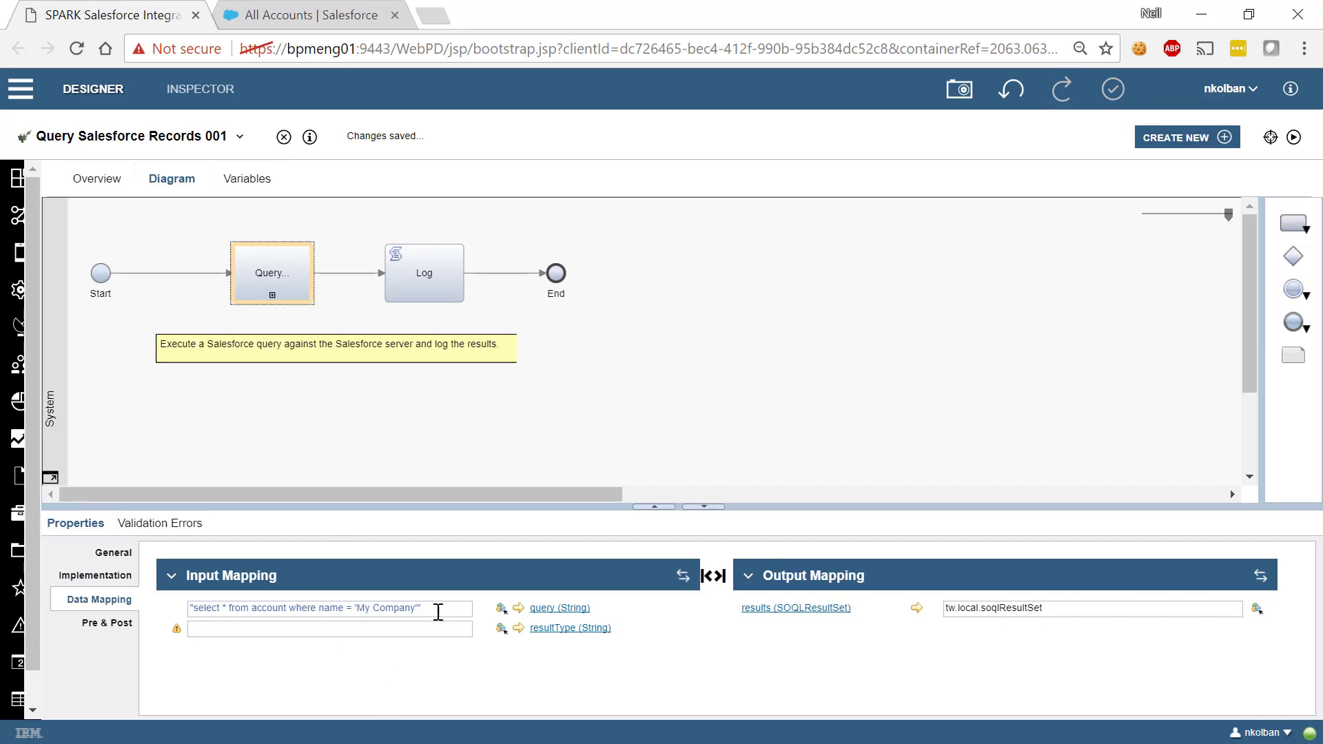
Inspect the Log step's script, which logs results via log.info(tw.local.soqlResultSet.toJSONString(true))
left_click(398, 273)
left_click(103, 579)
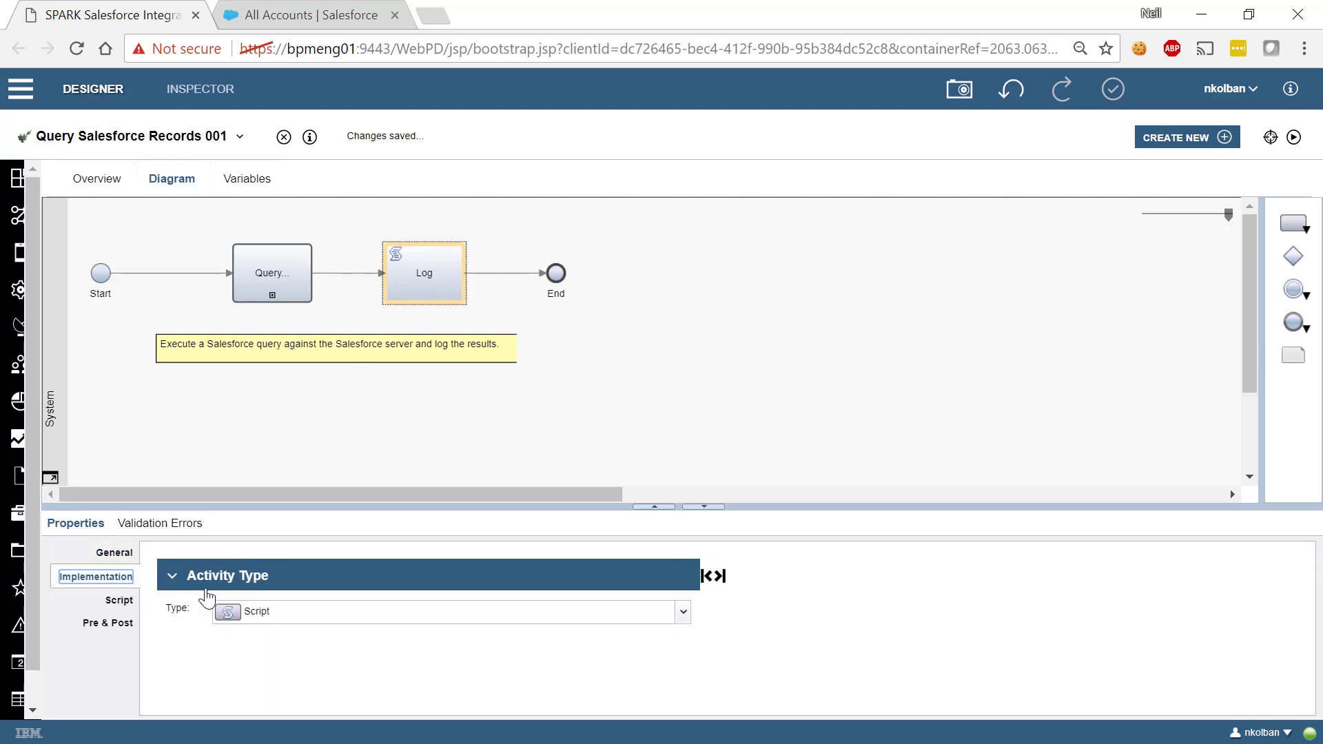
left_click(119, 601)
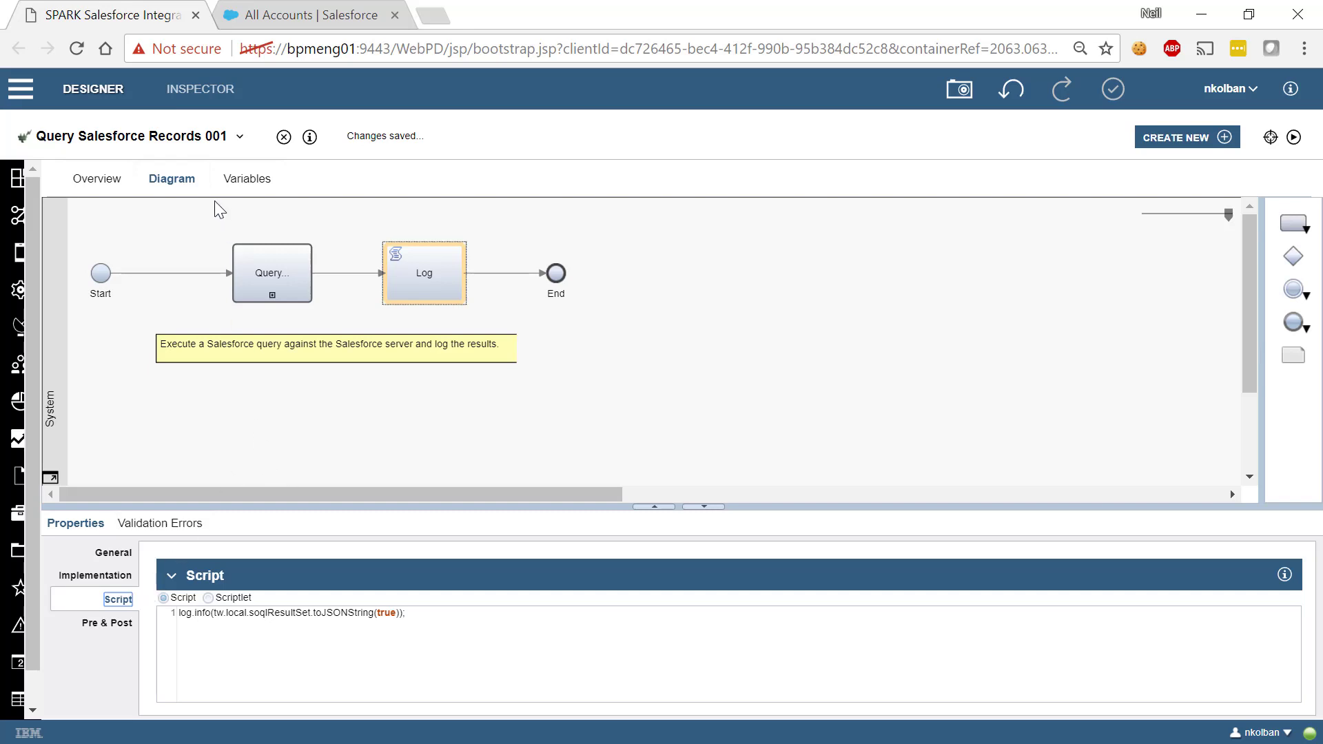
left_click(242, 139)
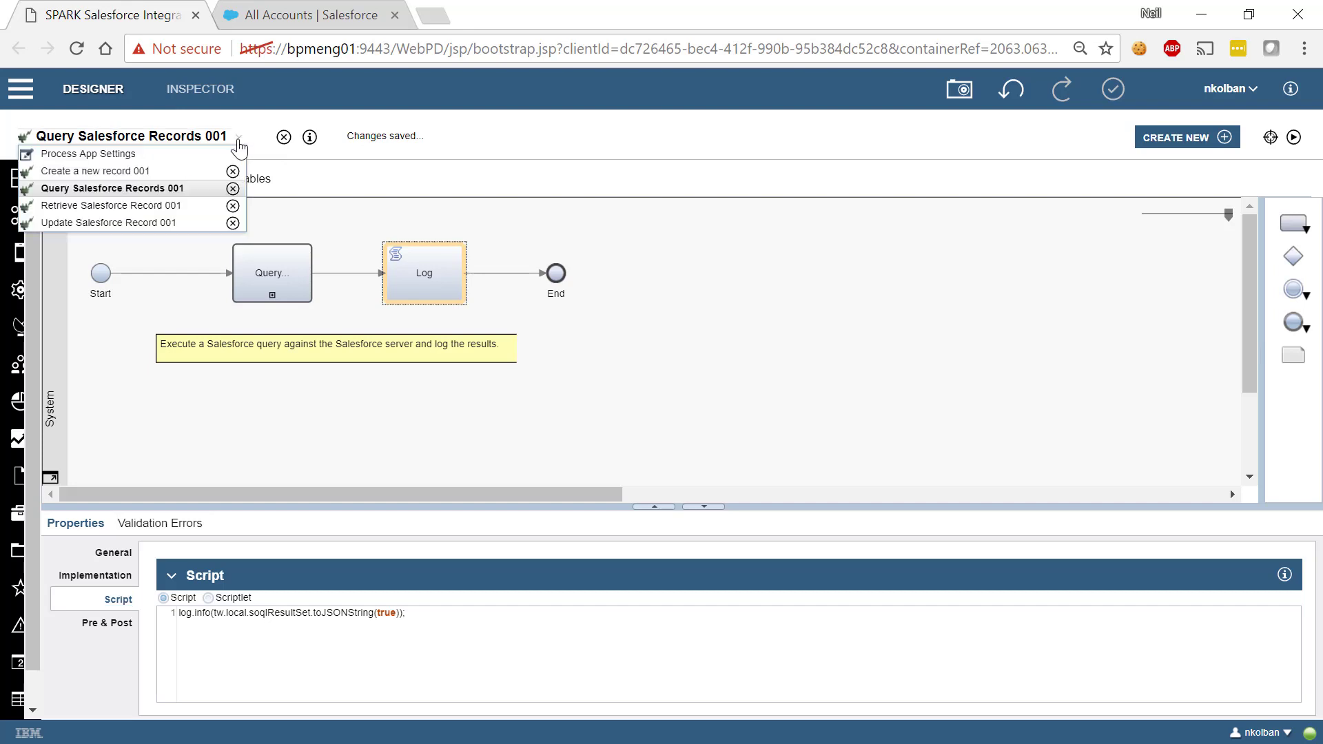
In Retrieve Salesforce Record 001, replace the ids default value with the copied record id
left_click(152, 207)
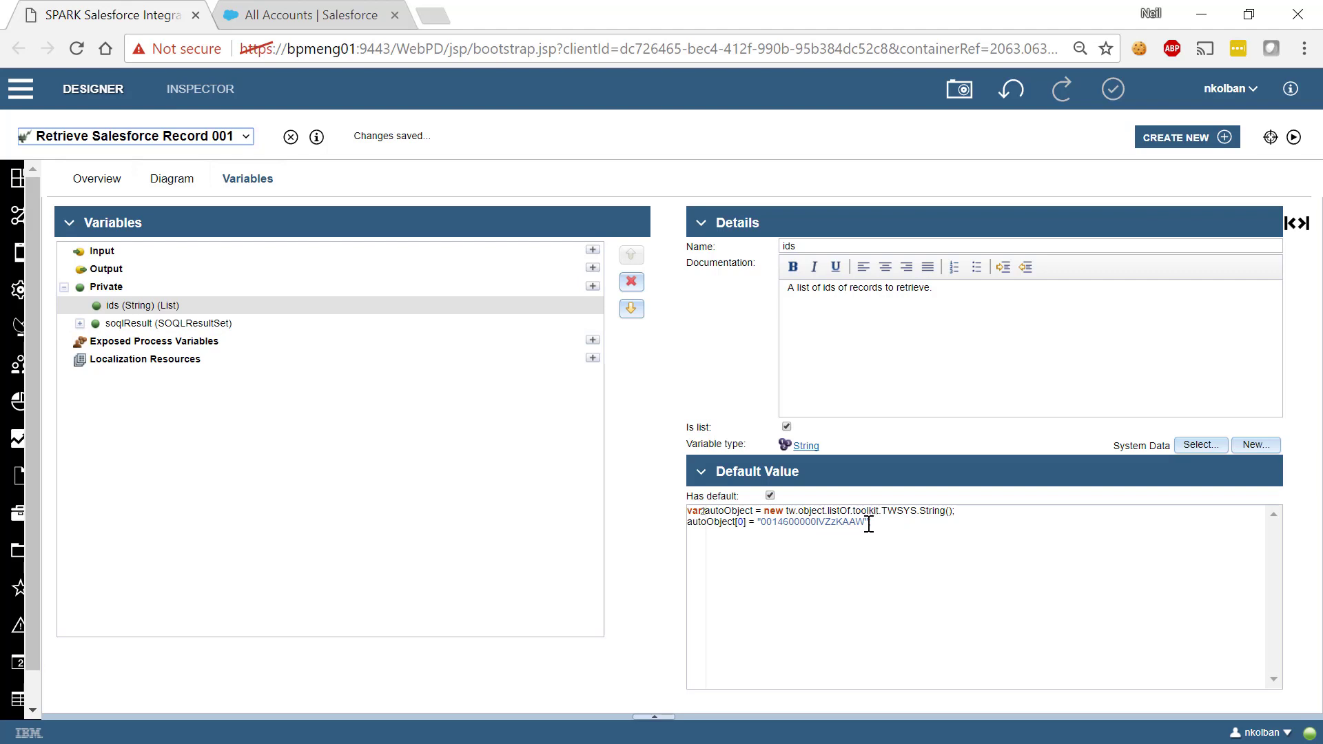
left_click_drag(866, 523, 788, 523)
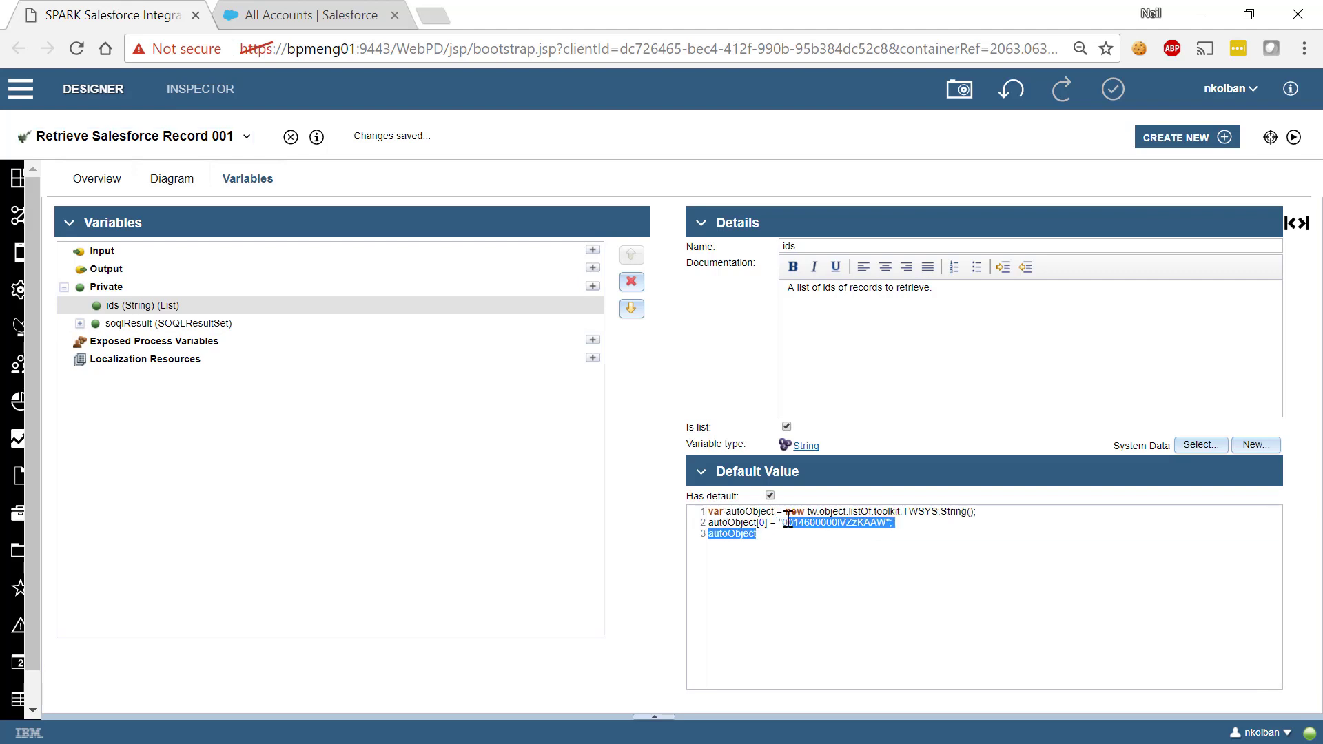
left_click(860, 587)
left_click(887, 525)
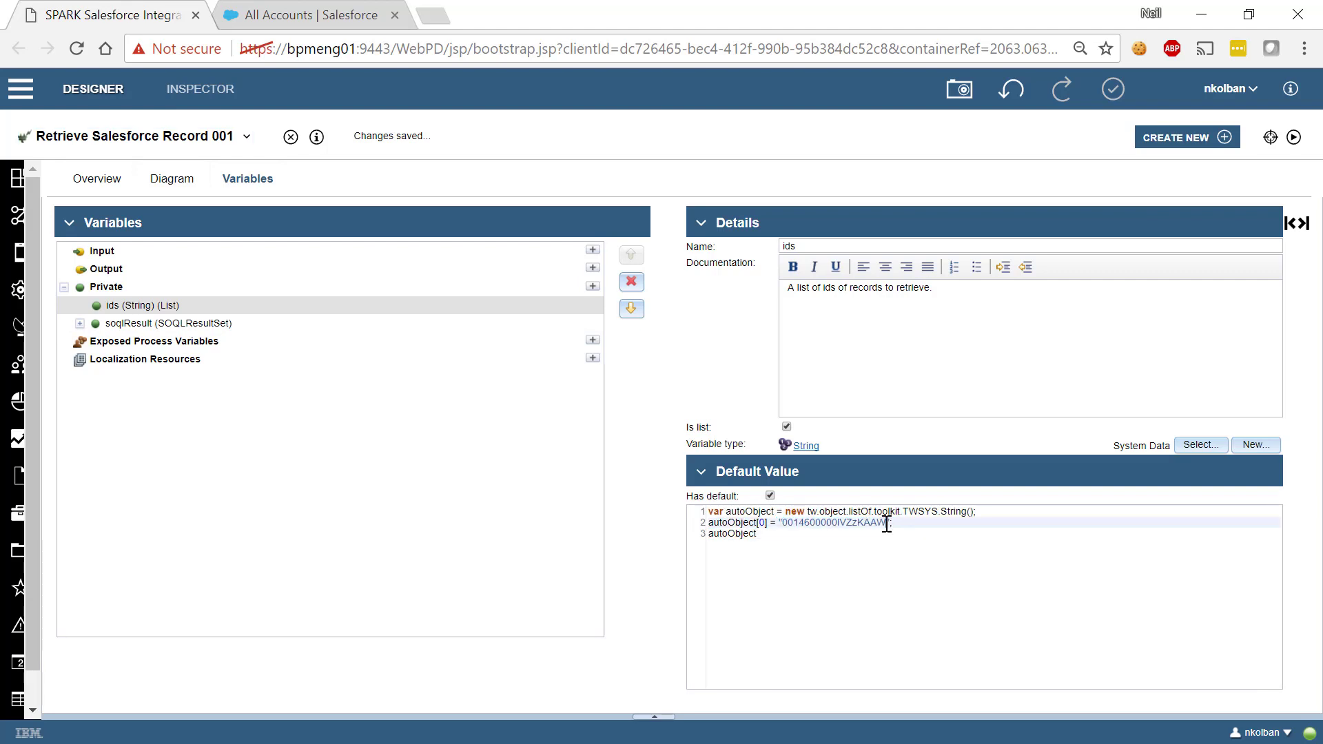
key("BackSpace")
key("BackSpace")
key("BackSpace")
key("BackSpace")
key("BackSpace")
key("BackSpace")
key("BackSpace")
key("BackSpace")
key("BackSpace")
key("BackSpace")
key("BackSpace")
key("BackSpace")
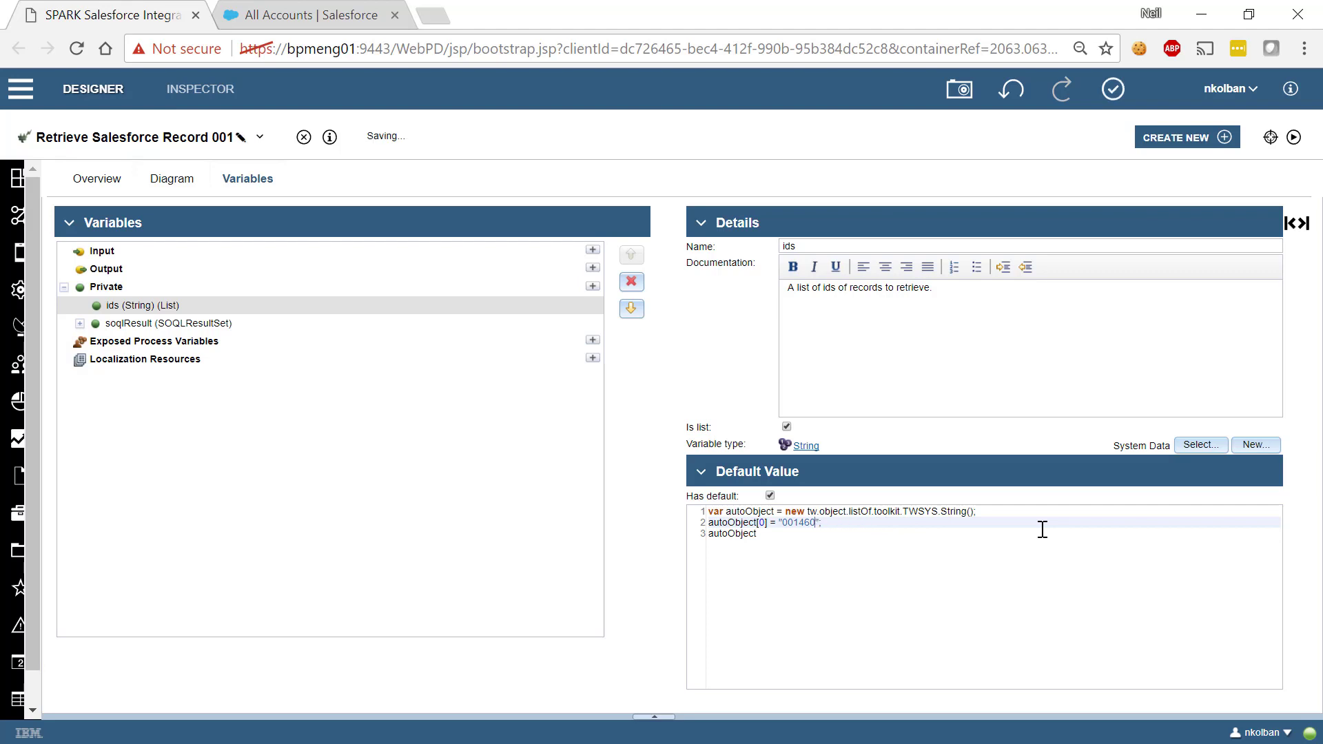
key("ctrl+v")
Run Retrieve Salesforce Record 001 to completion and close its result tab
left_click(173, 182)
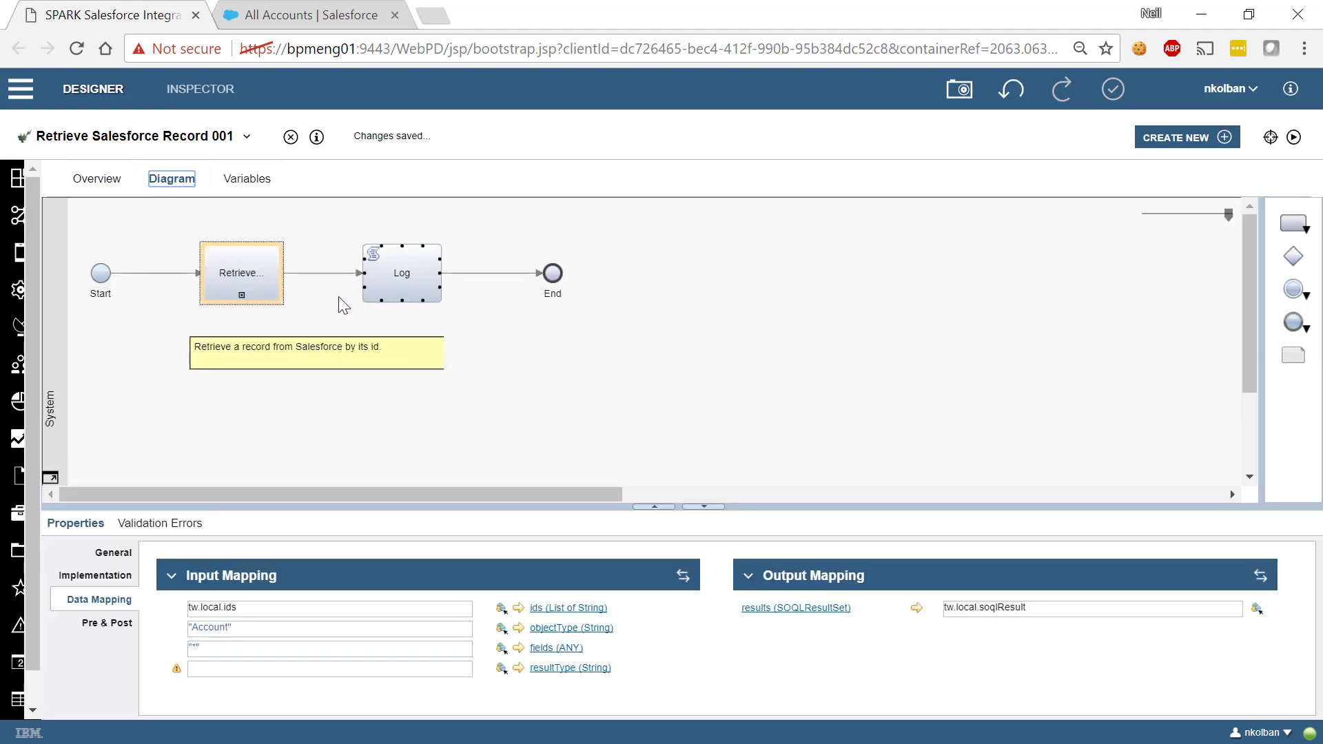
left_click(248, 181)
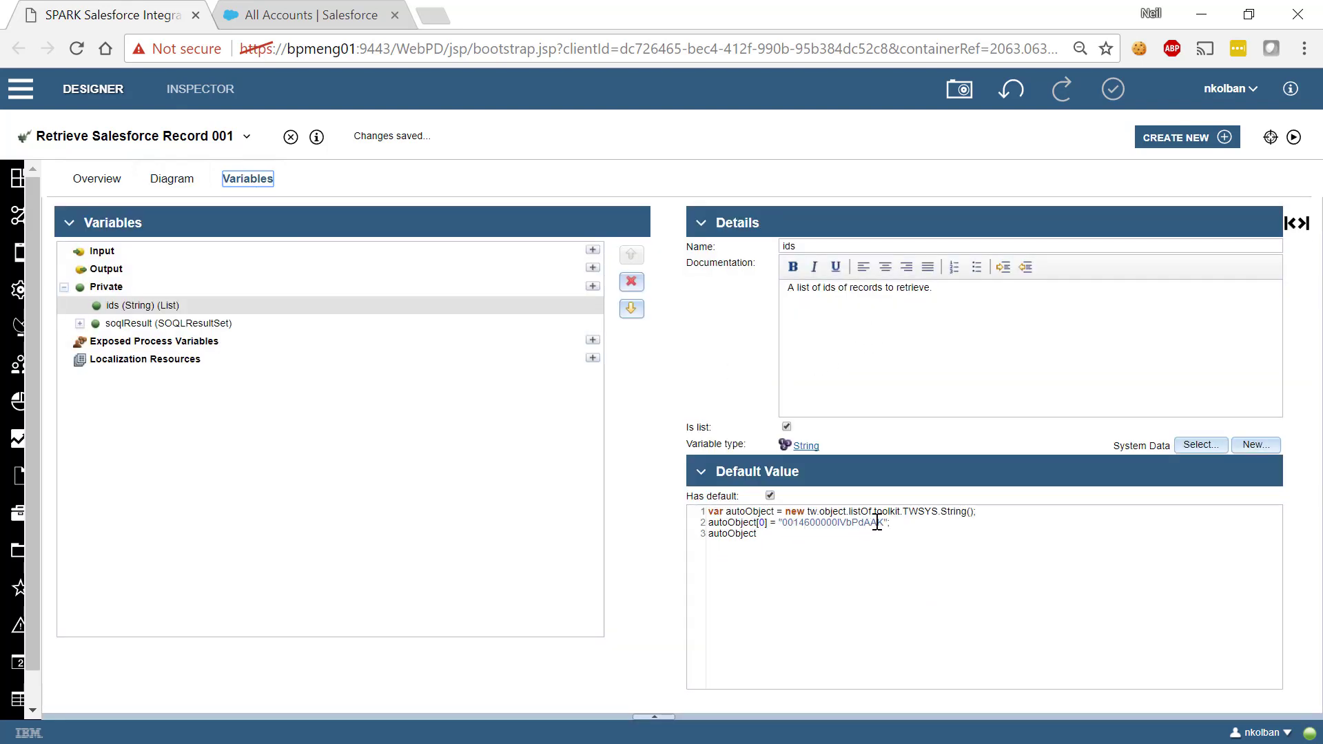
left_click(183, 185)
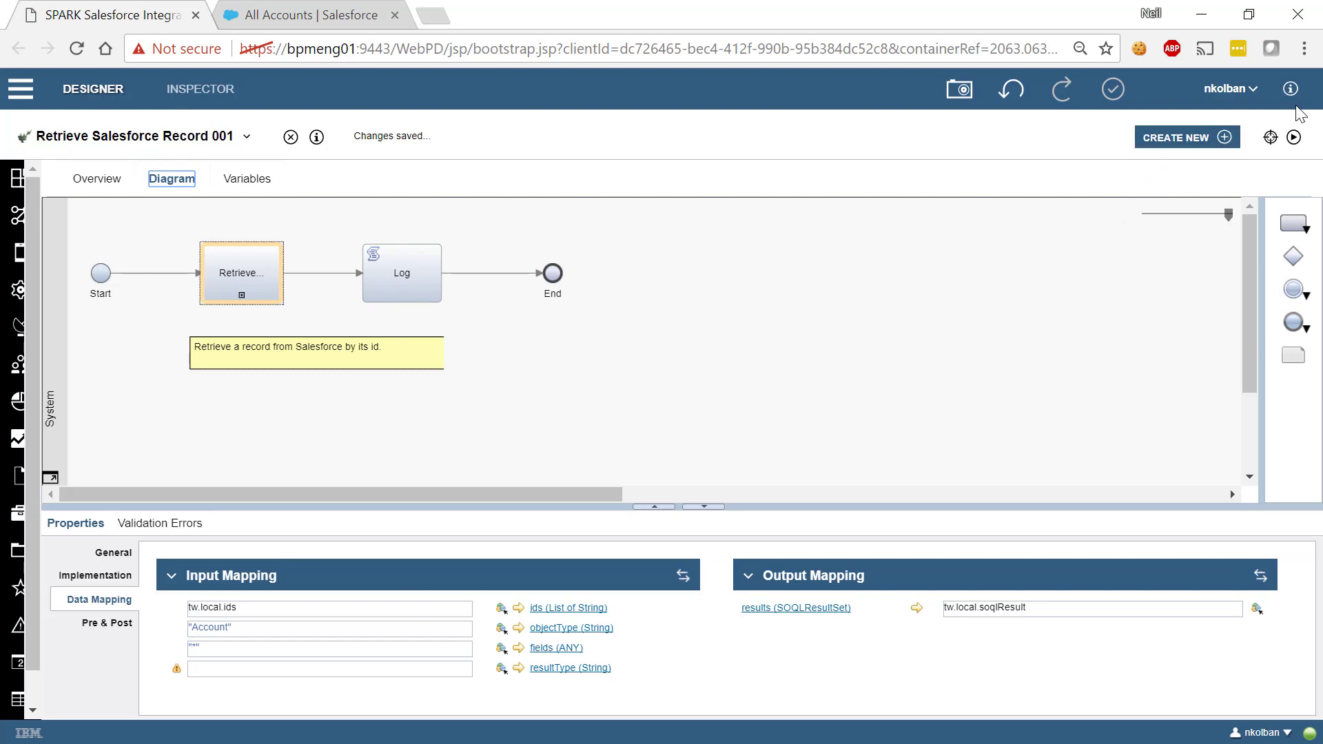
left_click(1294, 144)
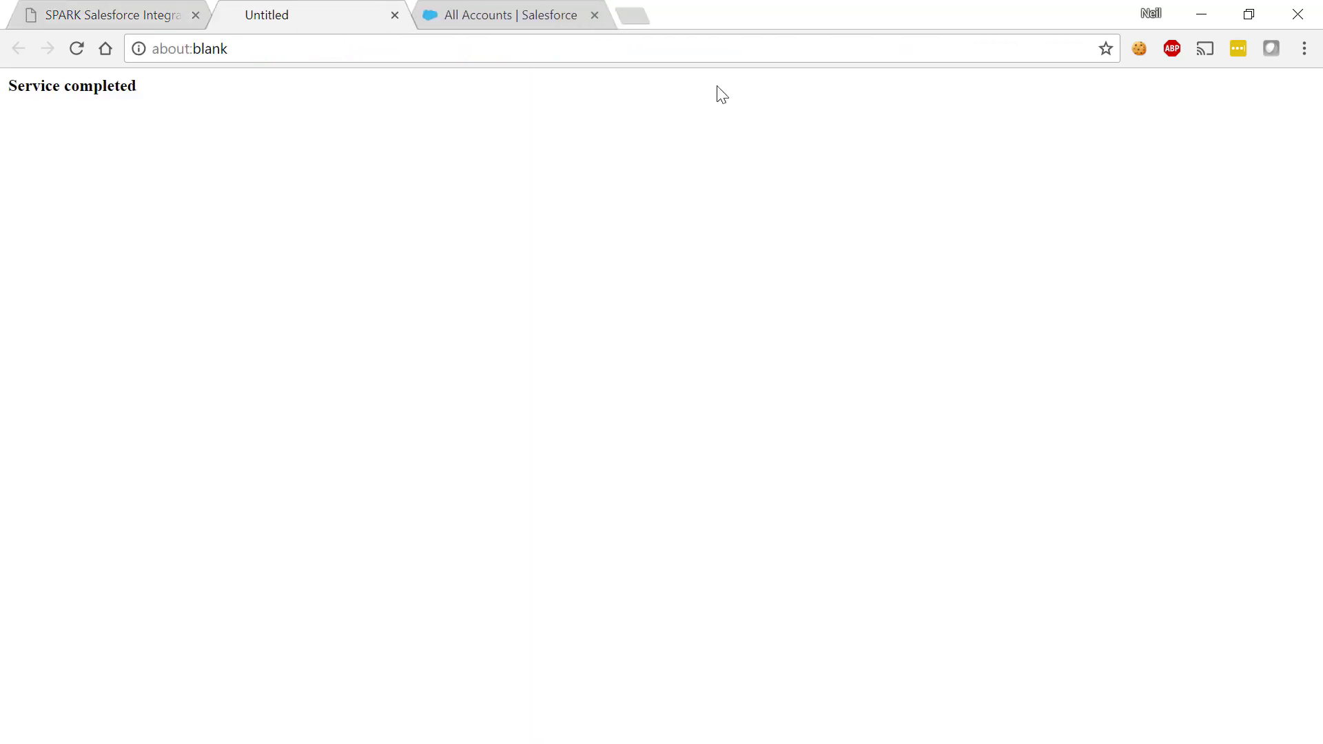
left_click(394, 15)
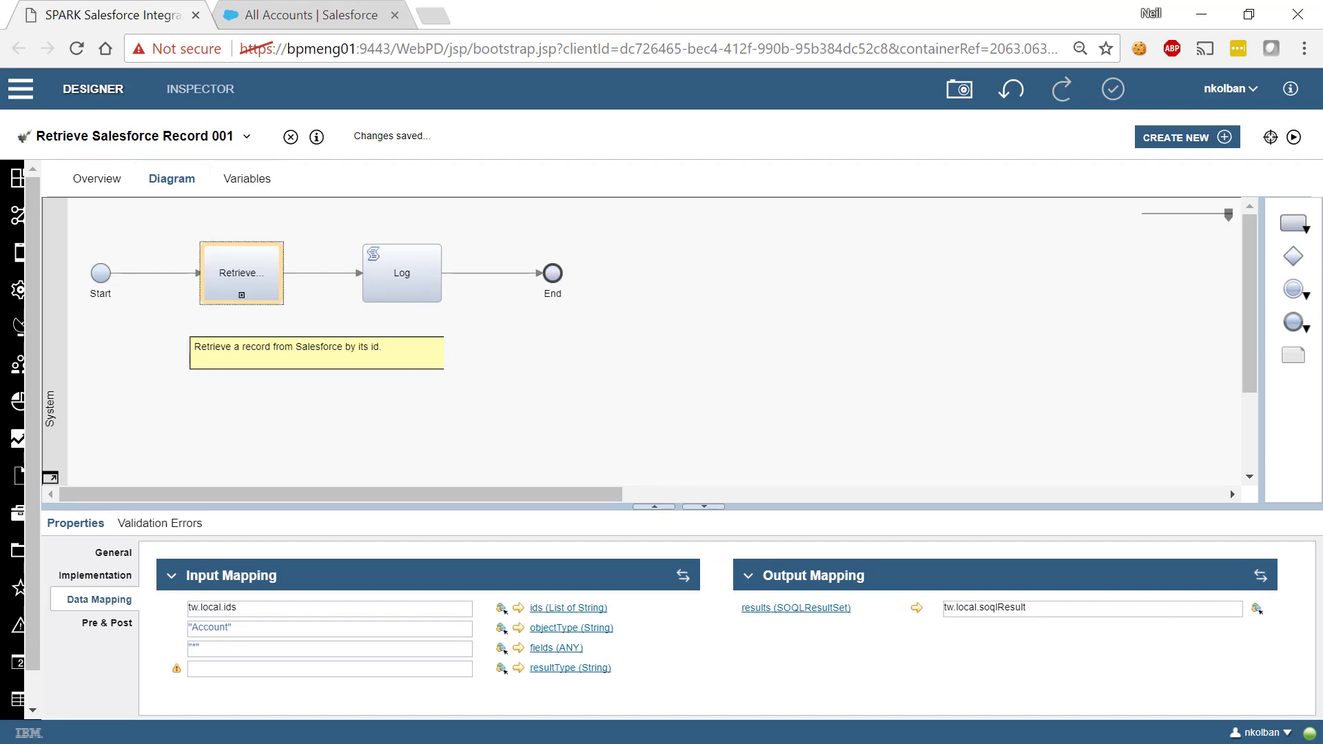
key("alt+Tab")
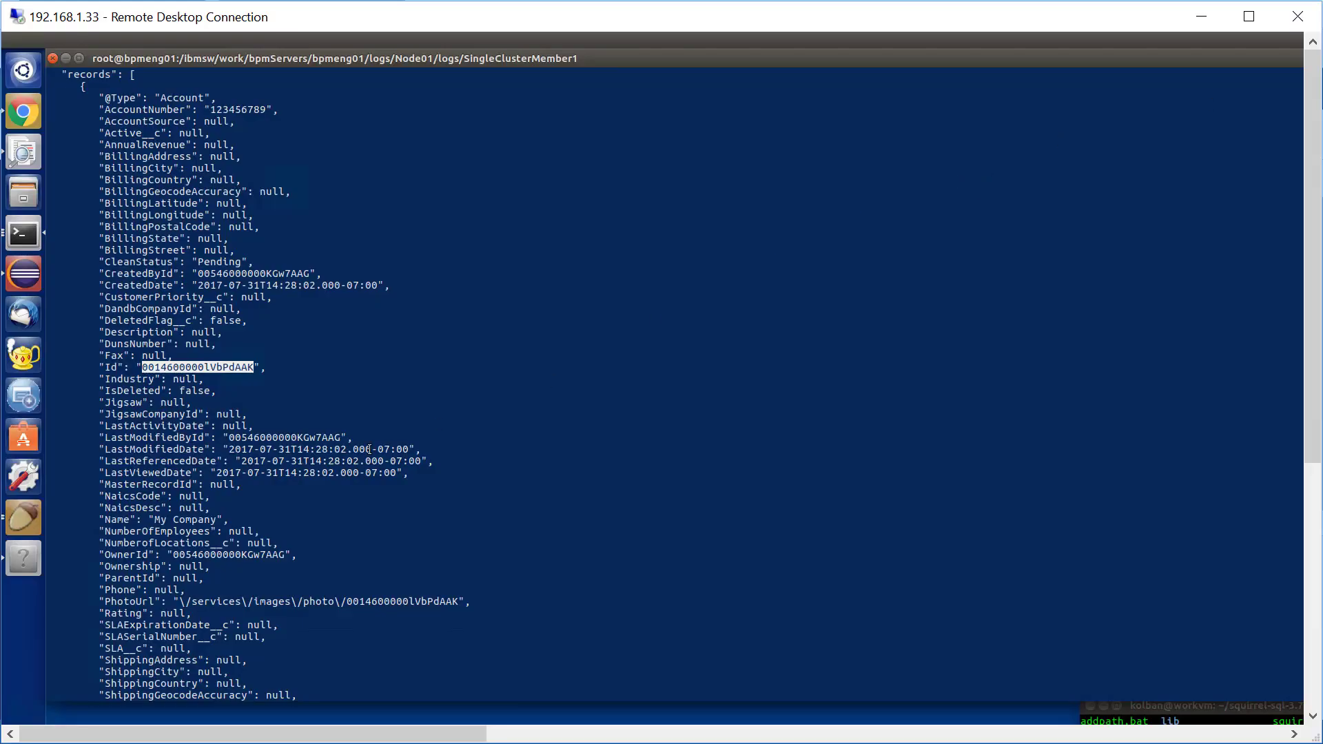
Page through the terminal log to review the retrieved My Company account JSON
left_click(369, 449)
scroll(373, 445, "down", 15)
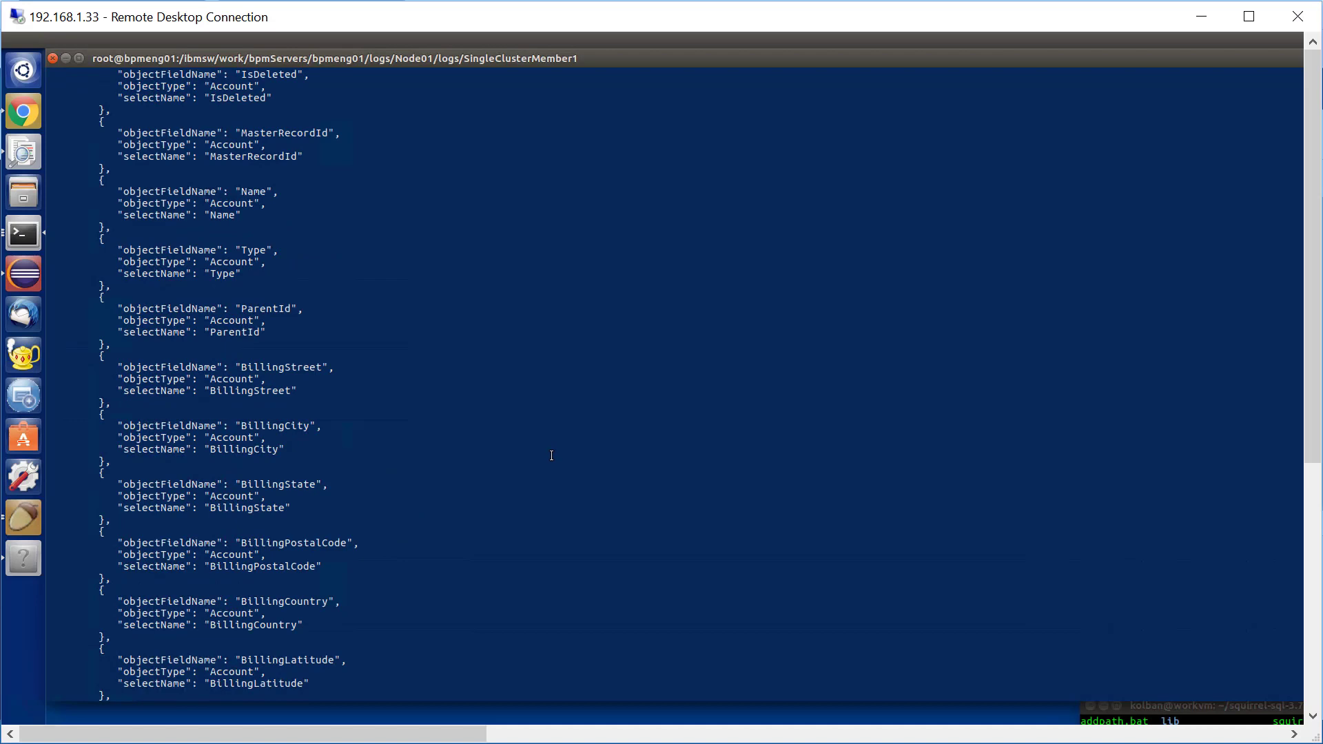
key("Page_Down")
key("Page_Down")
key("Page_Down")
key("Page_Down")
key("Page_Down")
key("Page_Down")
key("Page_Down")
key("Page_Down")
key("Page_Down")
key("Page_Down")
key("Page_Down")
key("Page_Down")
key("Page_Down")
key("Page_Down")
key("Page_Down")
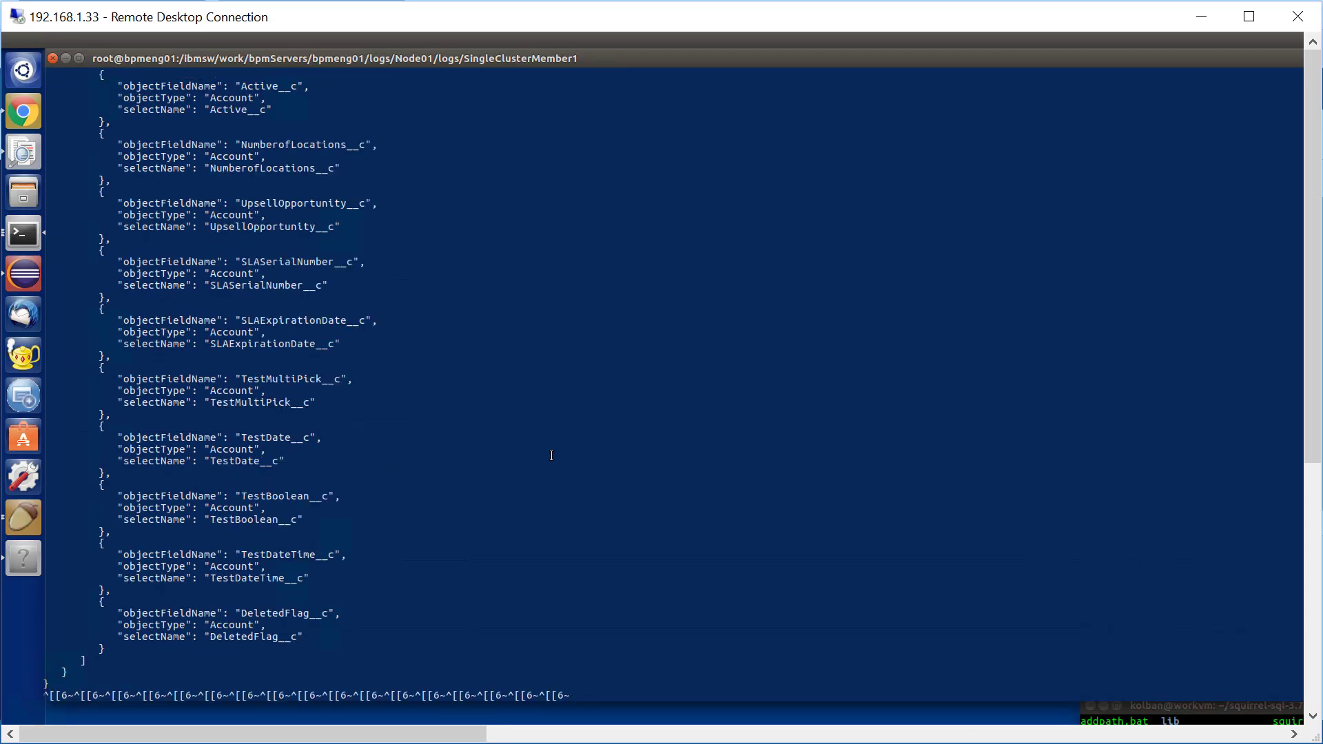
key("Page_Down")
key("Page_Down")
key("Page_Down")
scroll(531, 399, "up", 16)
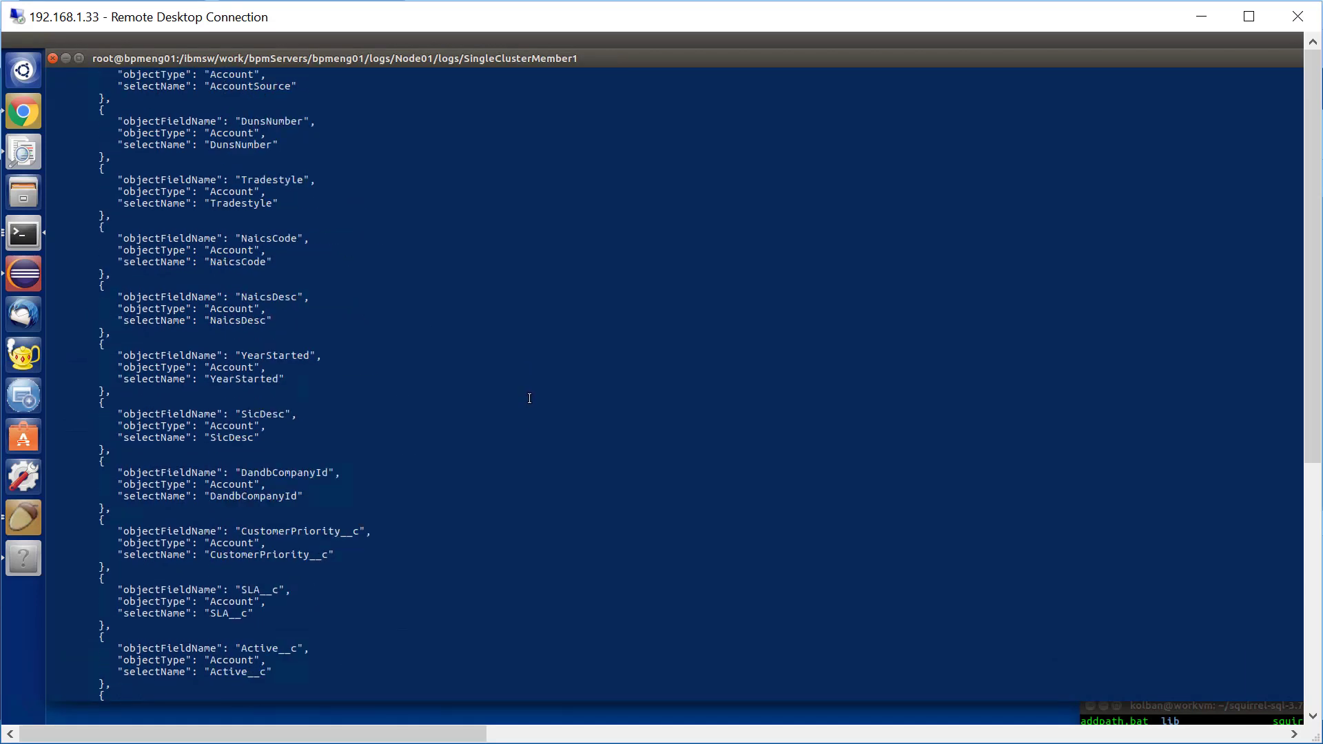
scroll(530, 399, "up", 20)
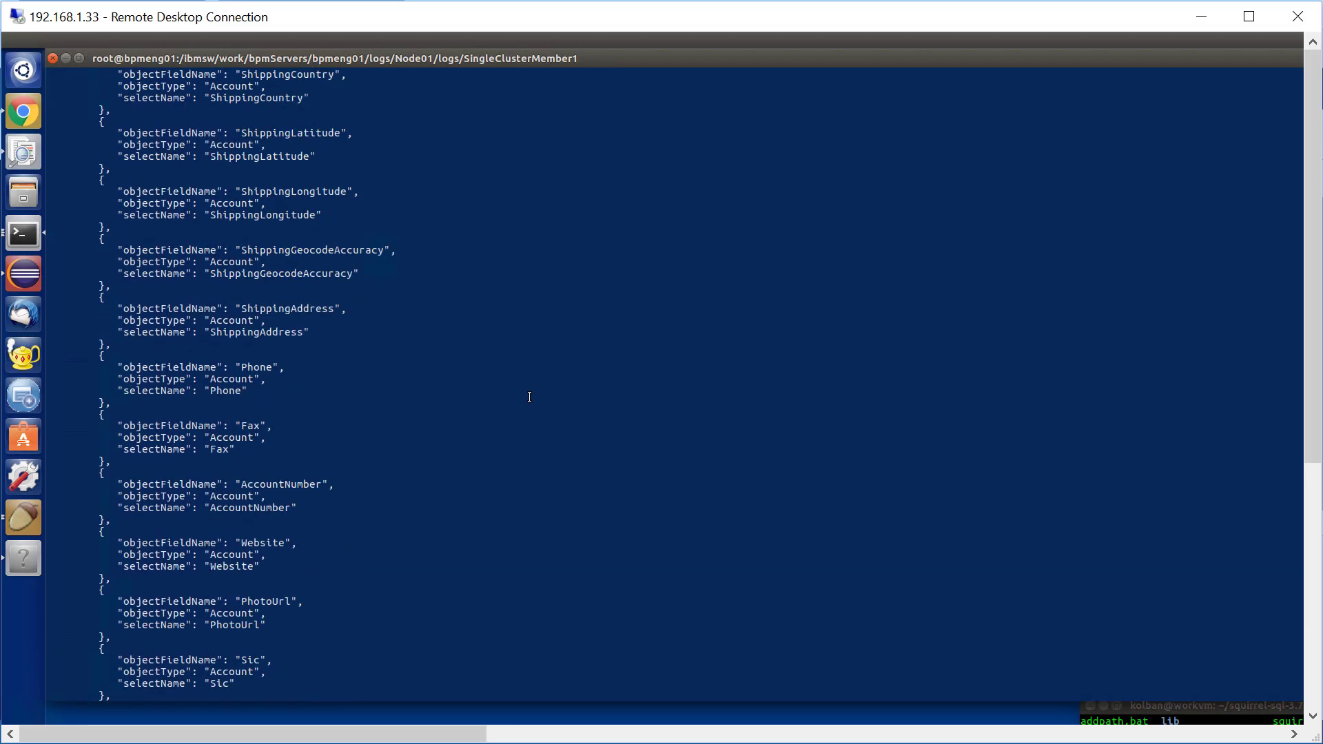
scroll(530, 397, "up", 20)
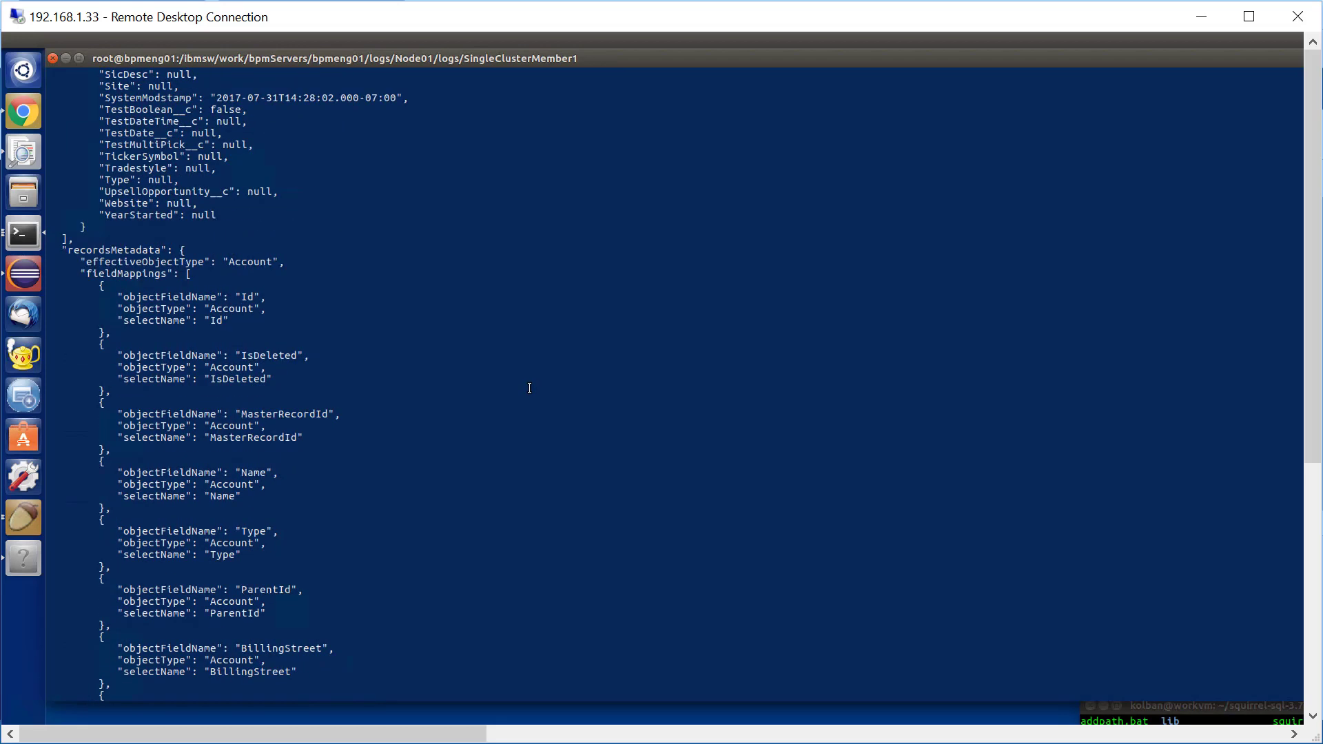
scroll(529, 389, "up", 16)
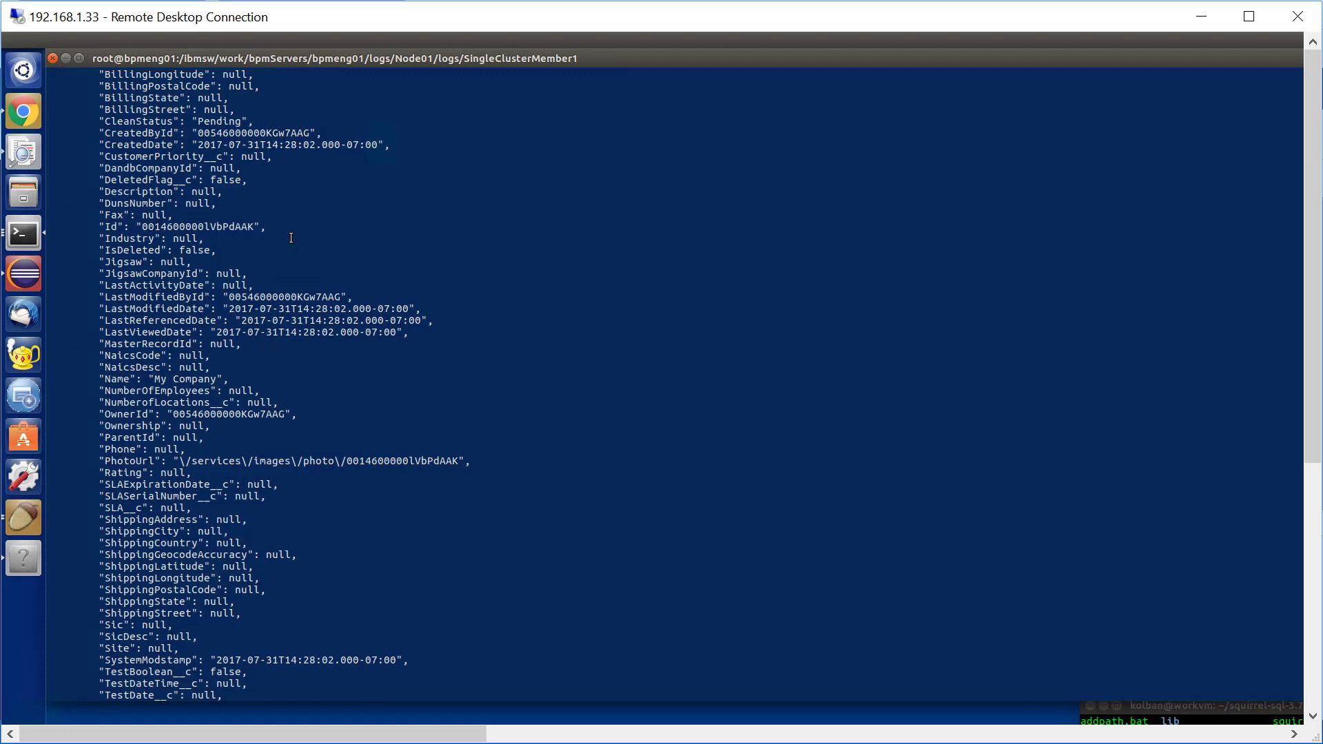
scroll(336, 248, "down", 4)
key("Page_Down")
key("Page_Down")
key("Page_Down")
key("Page_Down")
key("Page_Down")
key("Page_Down")
key("Page_Down")
key("Page_Down")
key("Page_Down")
key("Page_Down")
key("Page_Down")
key("Page_Down")
key("Page_Down")
key("Page_Down")
key("Page_Down")
key("Page_Down")
key("Page_Down")
key("Down")
key("Down")
key("Down")
key("Down")
key("Down")
key("Down")
key("Down")
key("Down")
key("Down")
key("Down")
key("Down")
key("Down")
key("Down")
key("Down")
key("Down")
key("Down")
key("Down")
key("Down")
key("Down")
key("Down")
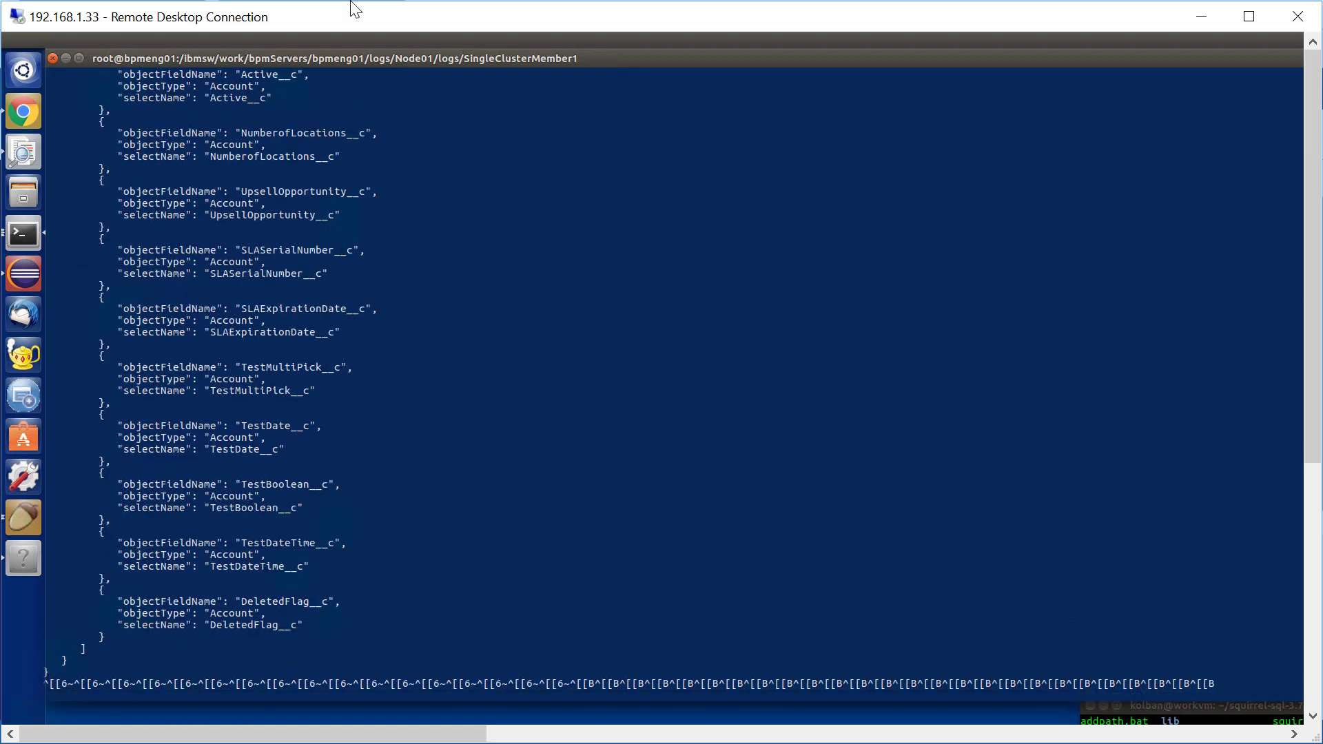
key("Return")
left_click(1194, 18)
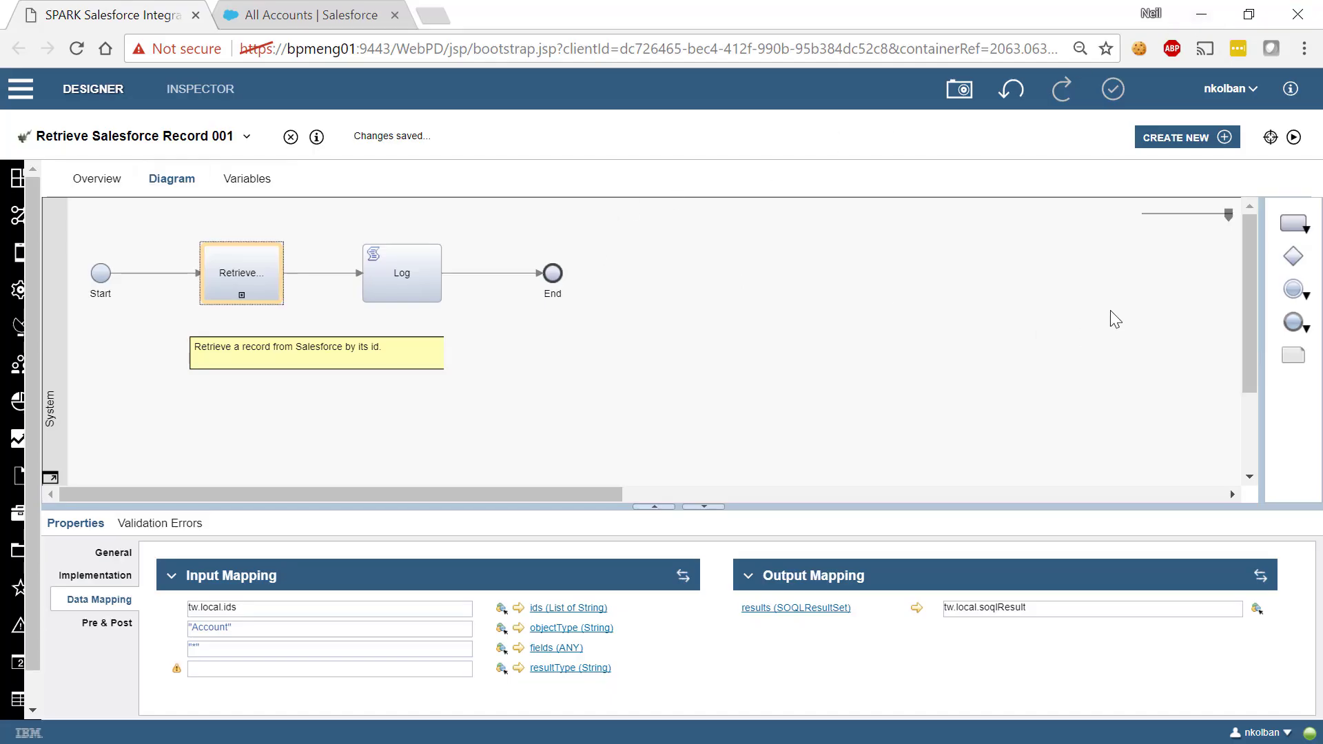
Open Update Salesforce Record 001 and paste the copied record id as its ids default value
left_click(247, 136)
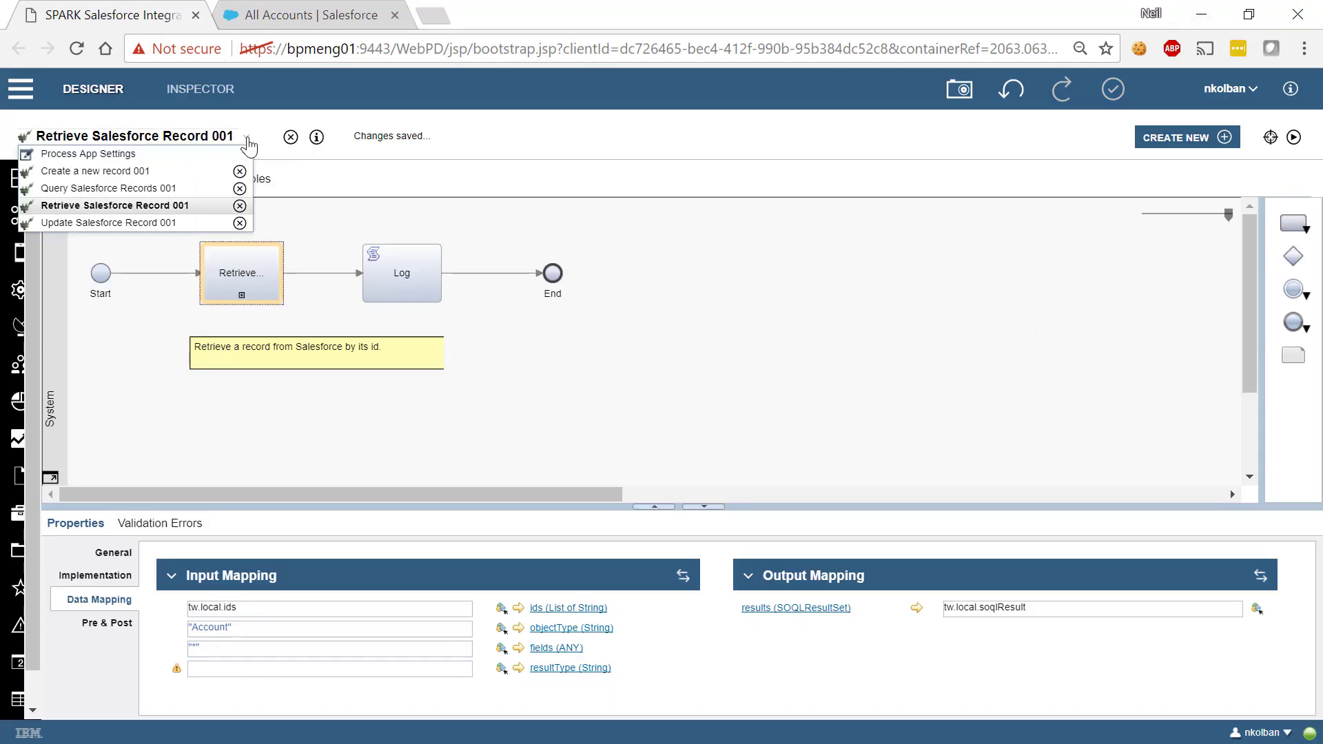
left_click(143, 223)
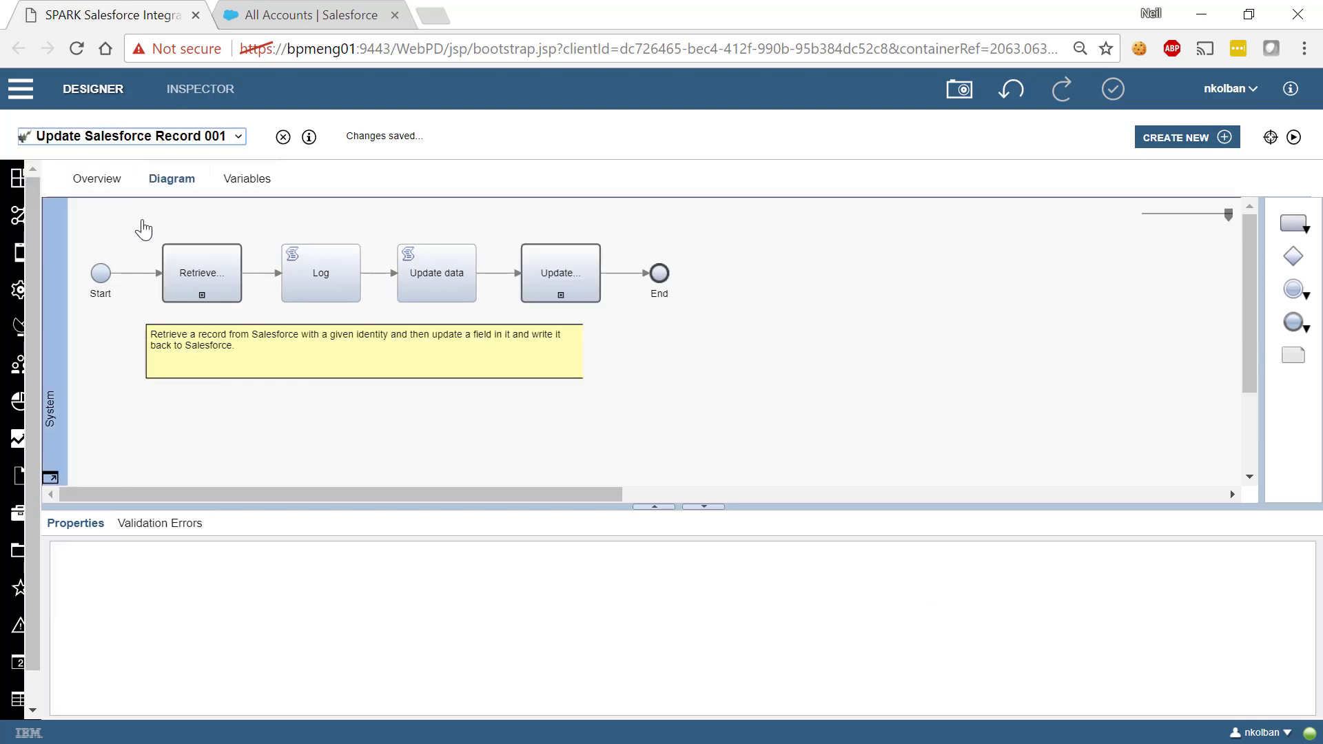
left_click(235, 182)
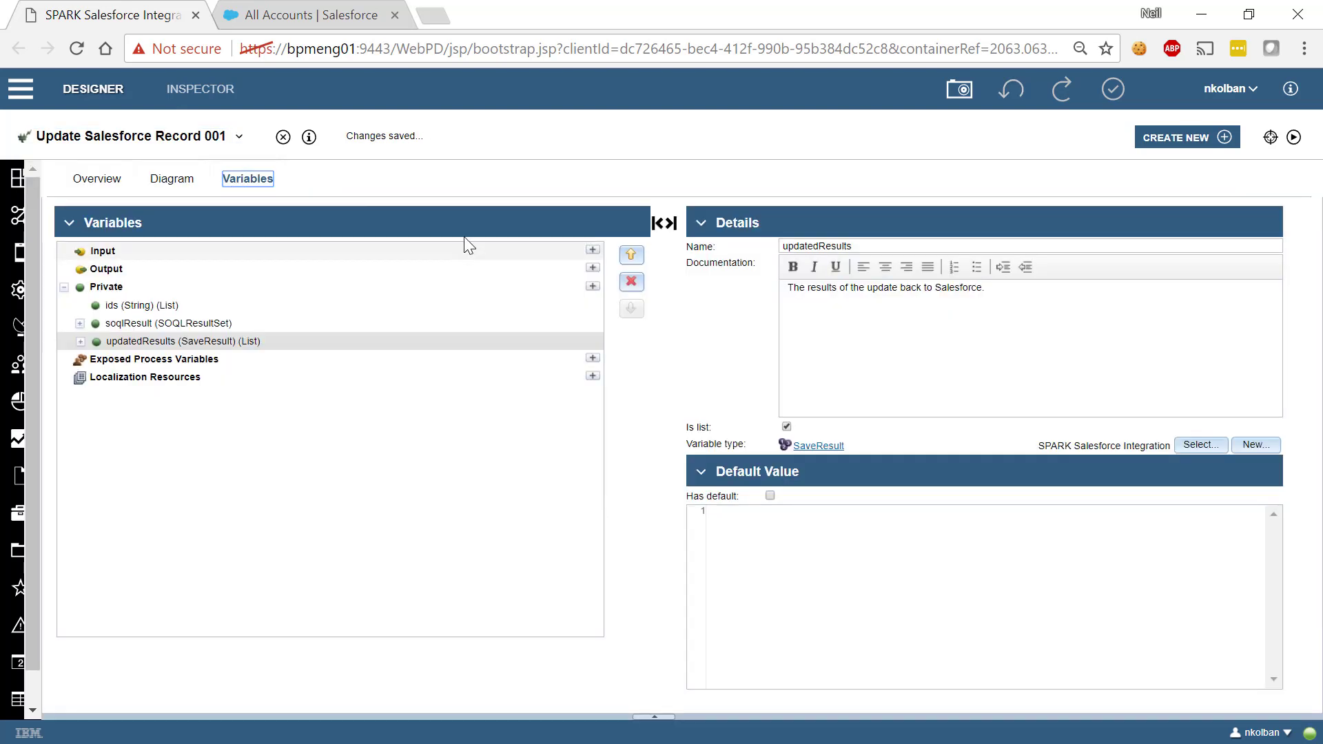
left_click(172, 305)
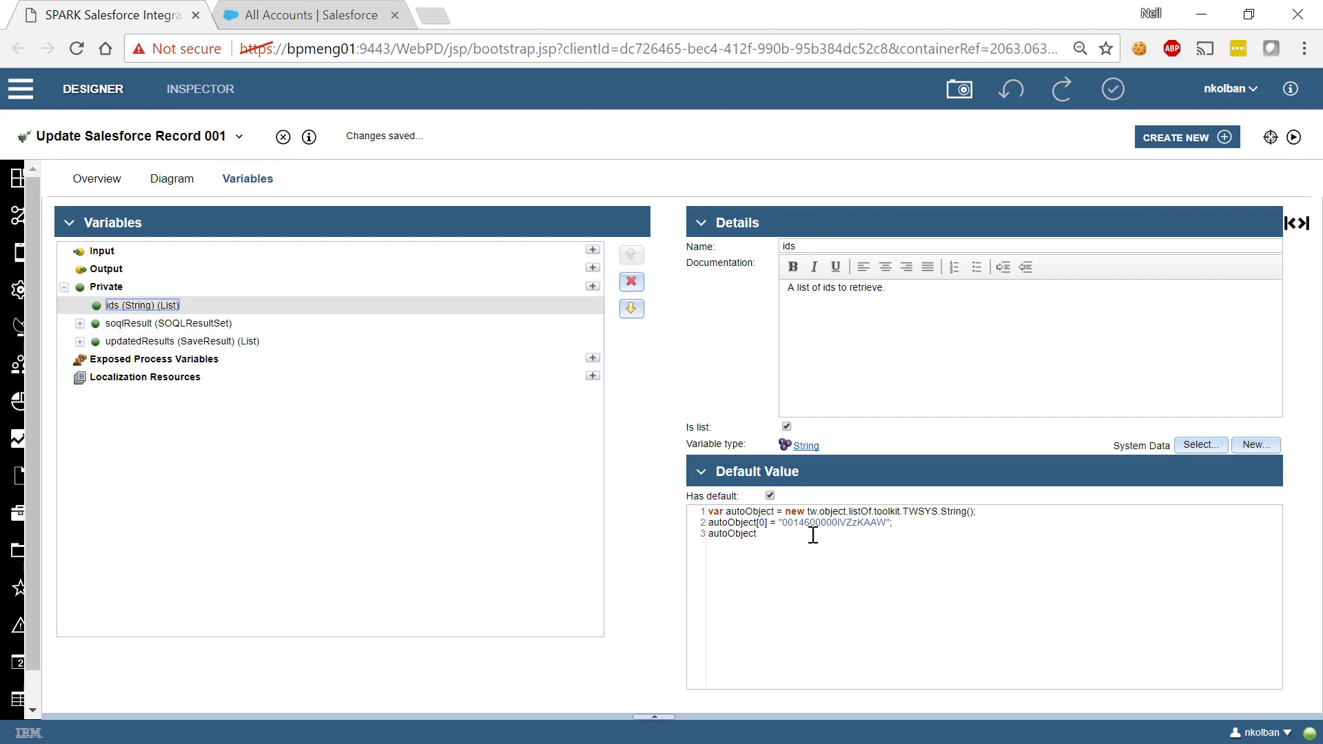
left_click_drag(783, 526, 888, 524)
key("ctrl+v")
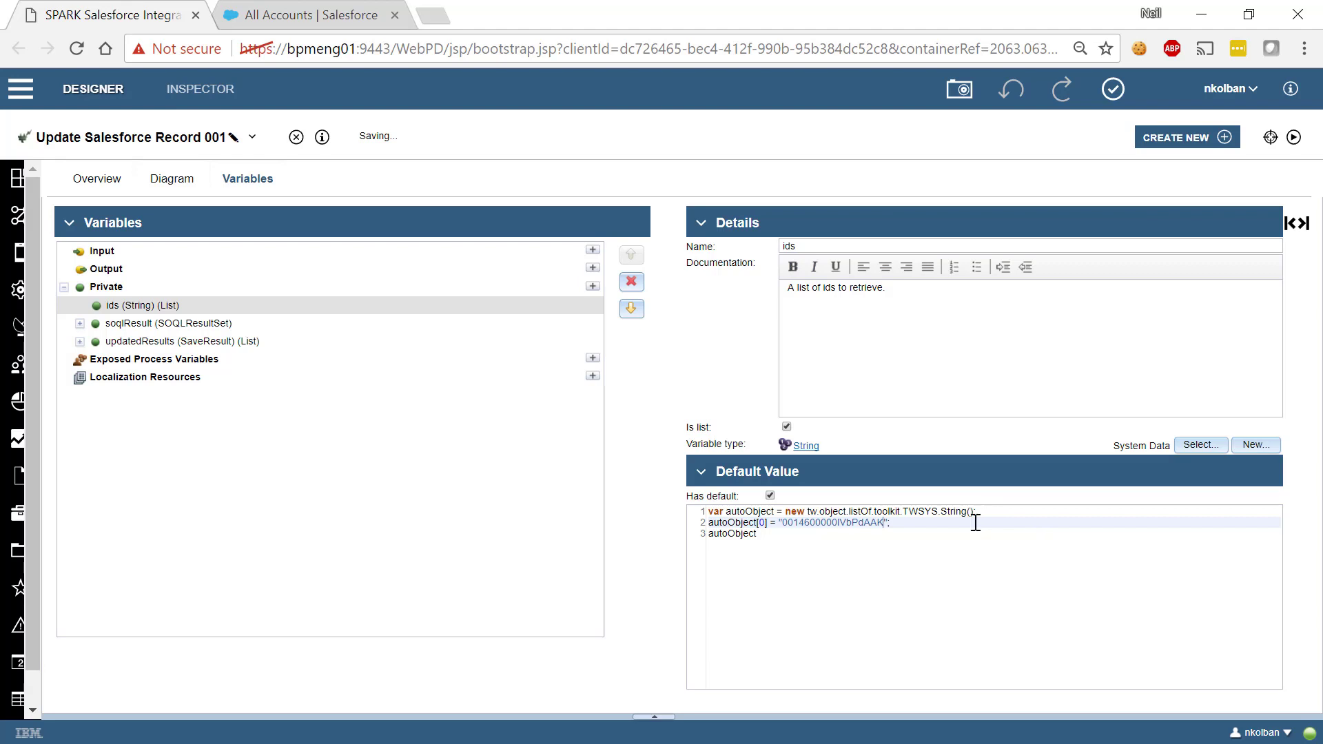
left_click(172, 181)
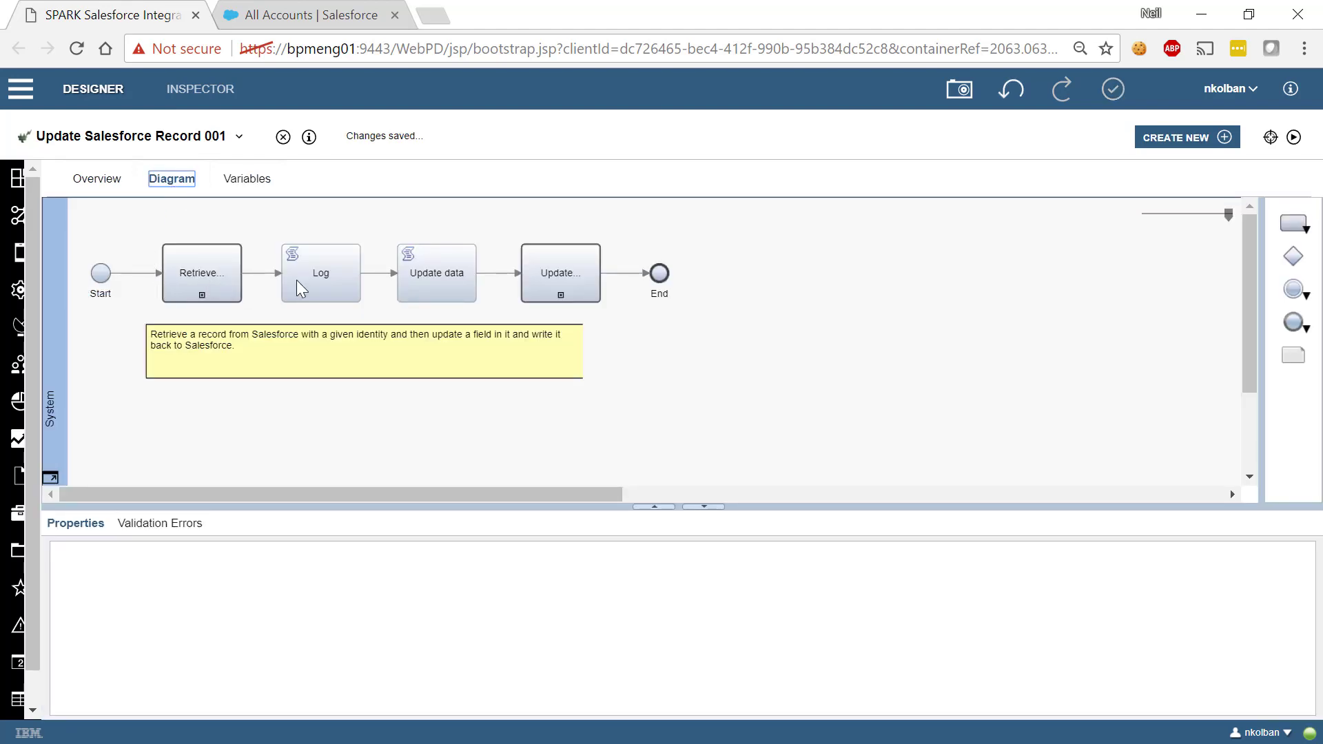
Review the Update data script that sets ShippingState and the Update activity's called service
left_click(441, 271)
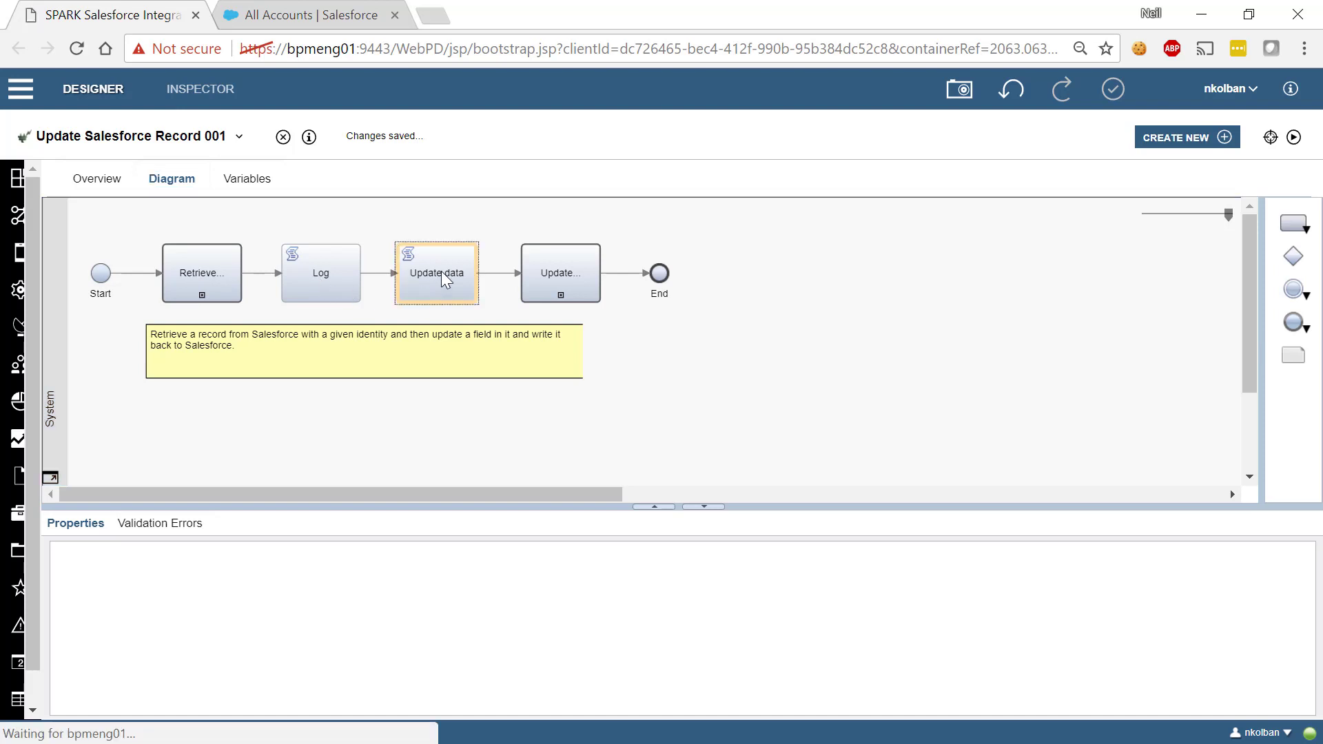
left_click(95, 579)
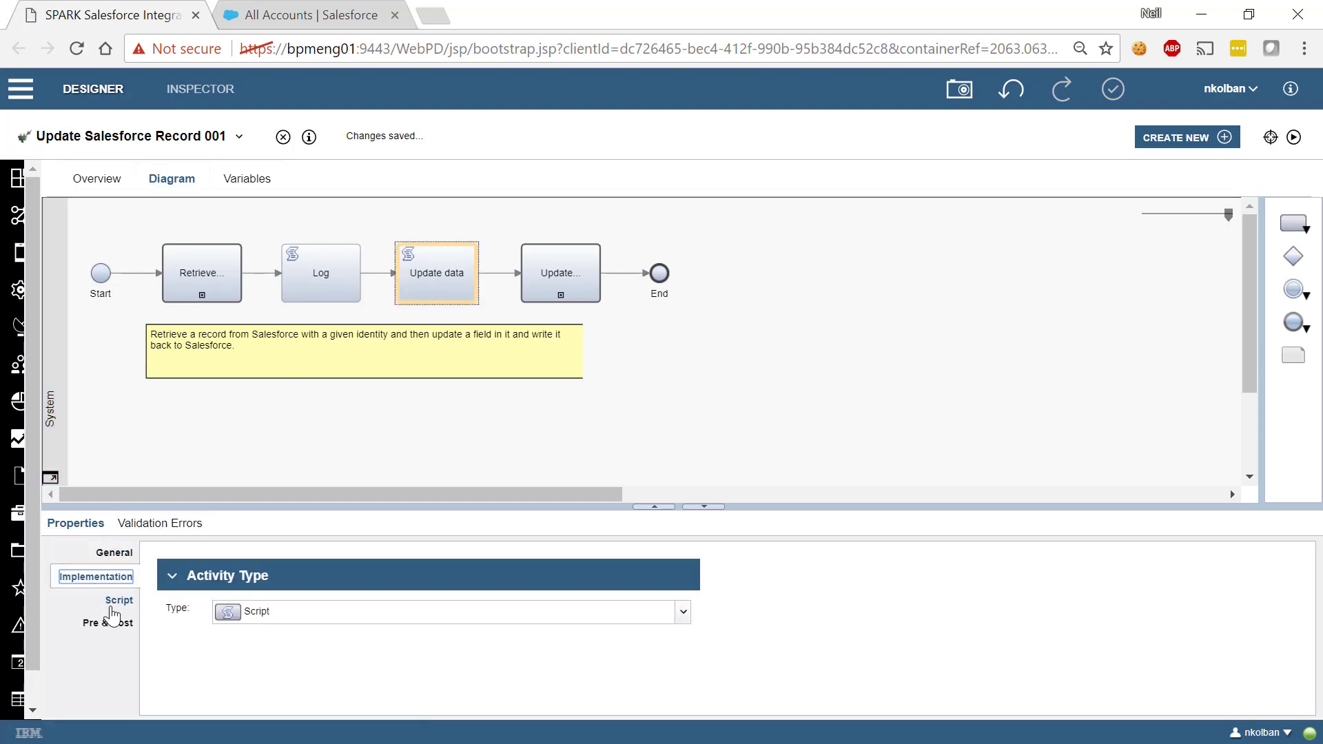
left_click(114, 601)
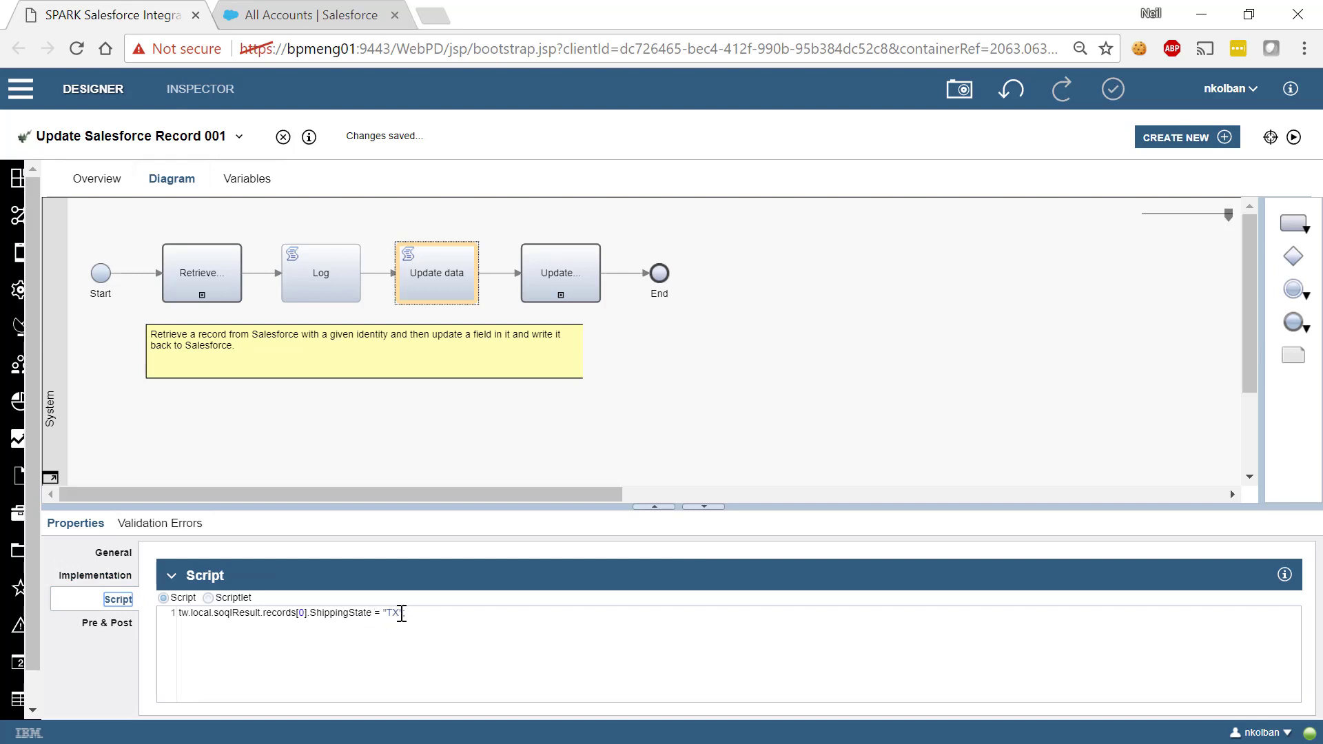
left_click(564, 273)
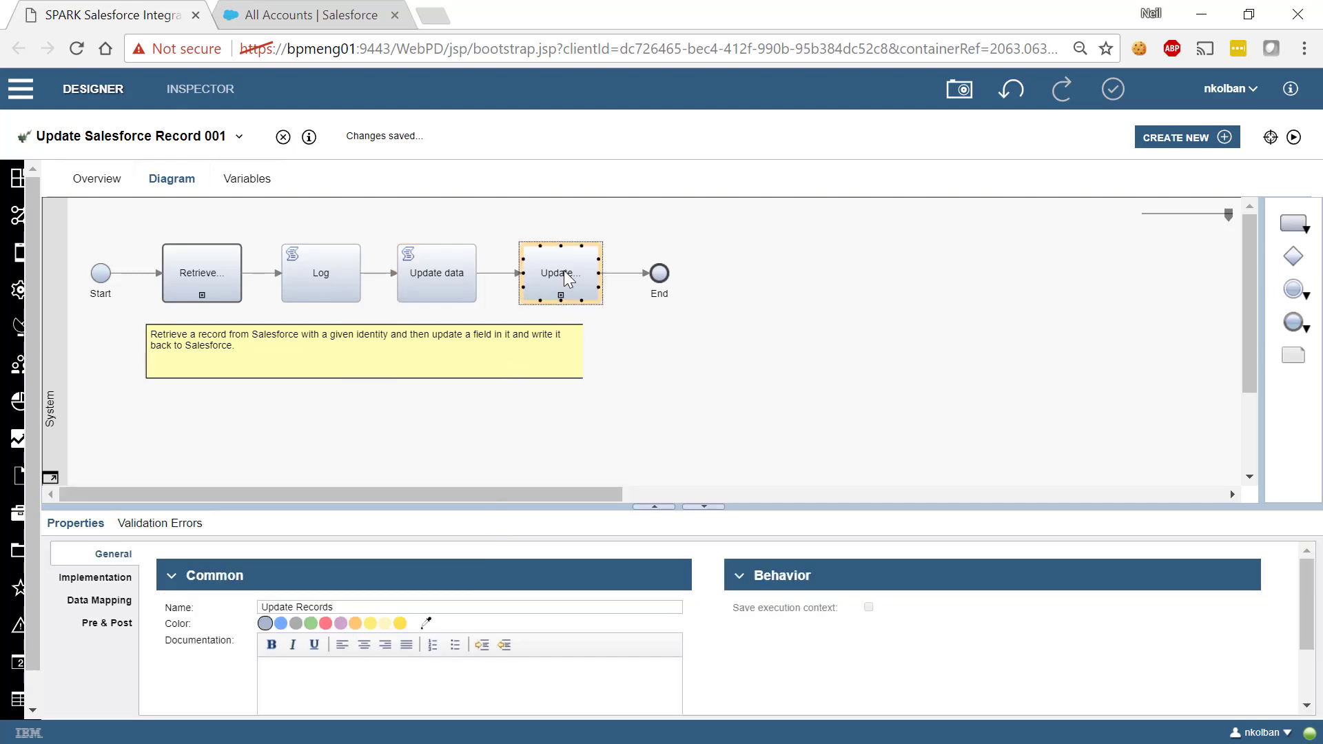
left_click(122, 582)
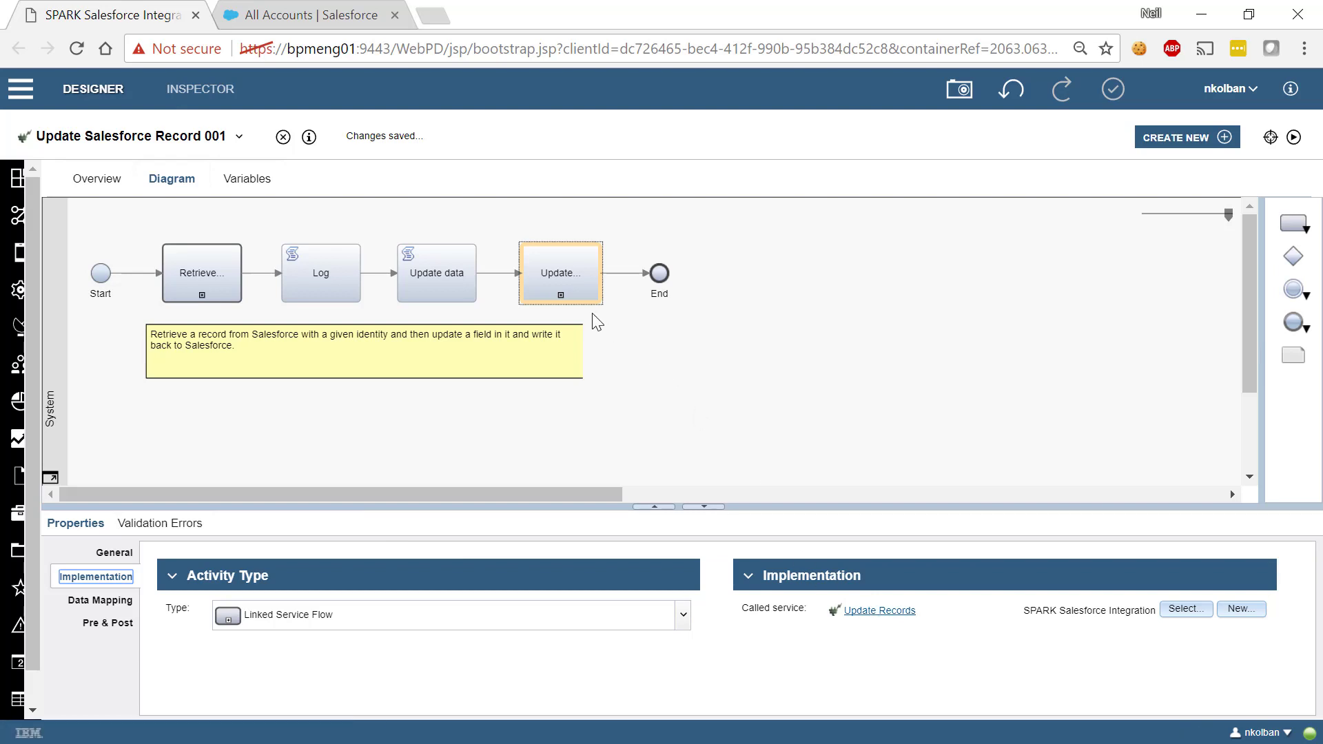
left_click(587, 291)
Run the update service to completion and go back to the Salesforce accounts list
left_click(1295, 140)
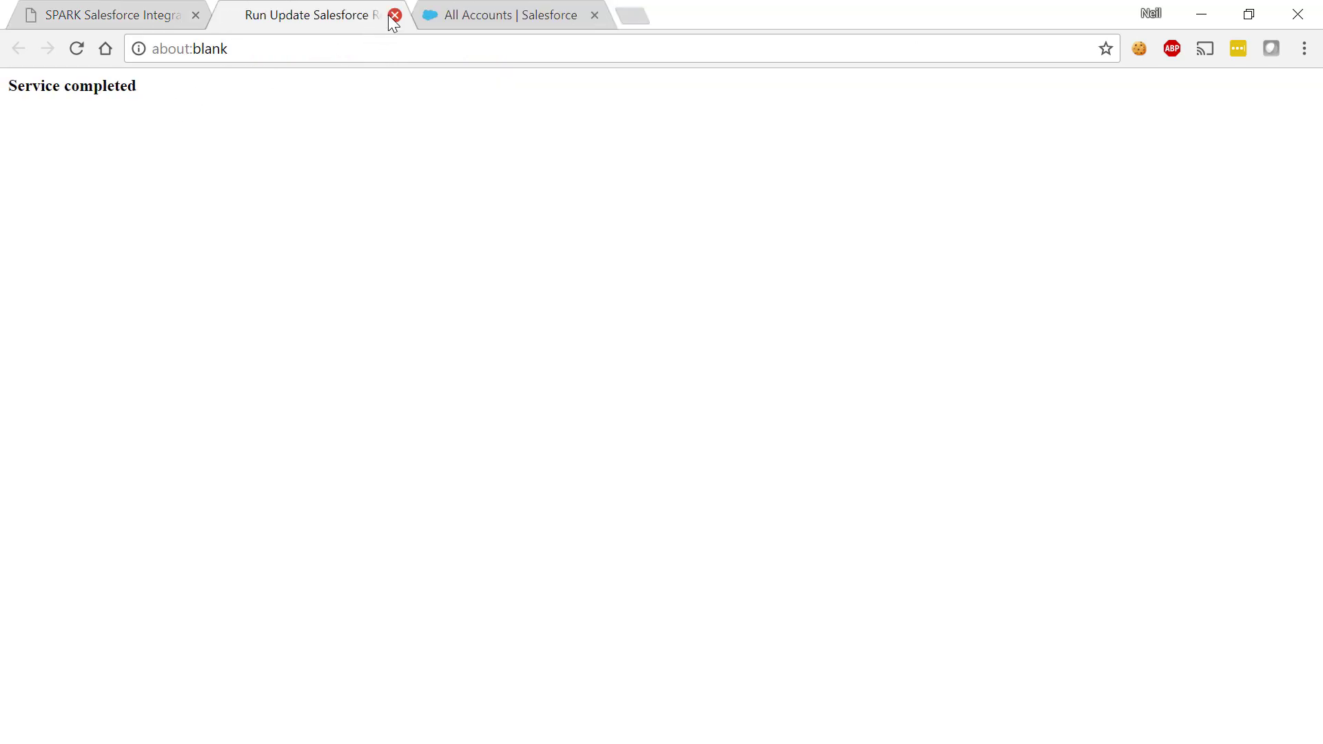
left_click(395, 16)
left_click(307, 21)
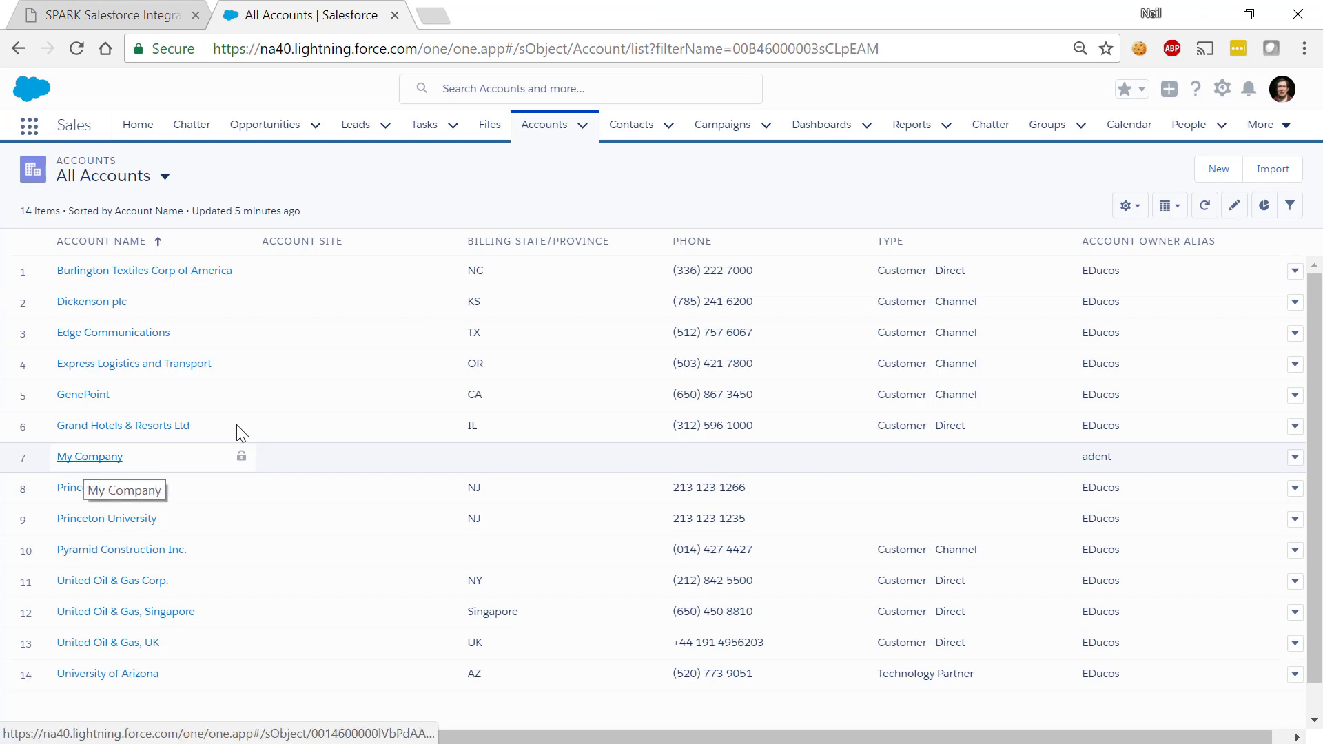
Reload All Accounts and open the My Company account's details
left_click(583, 126)
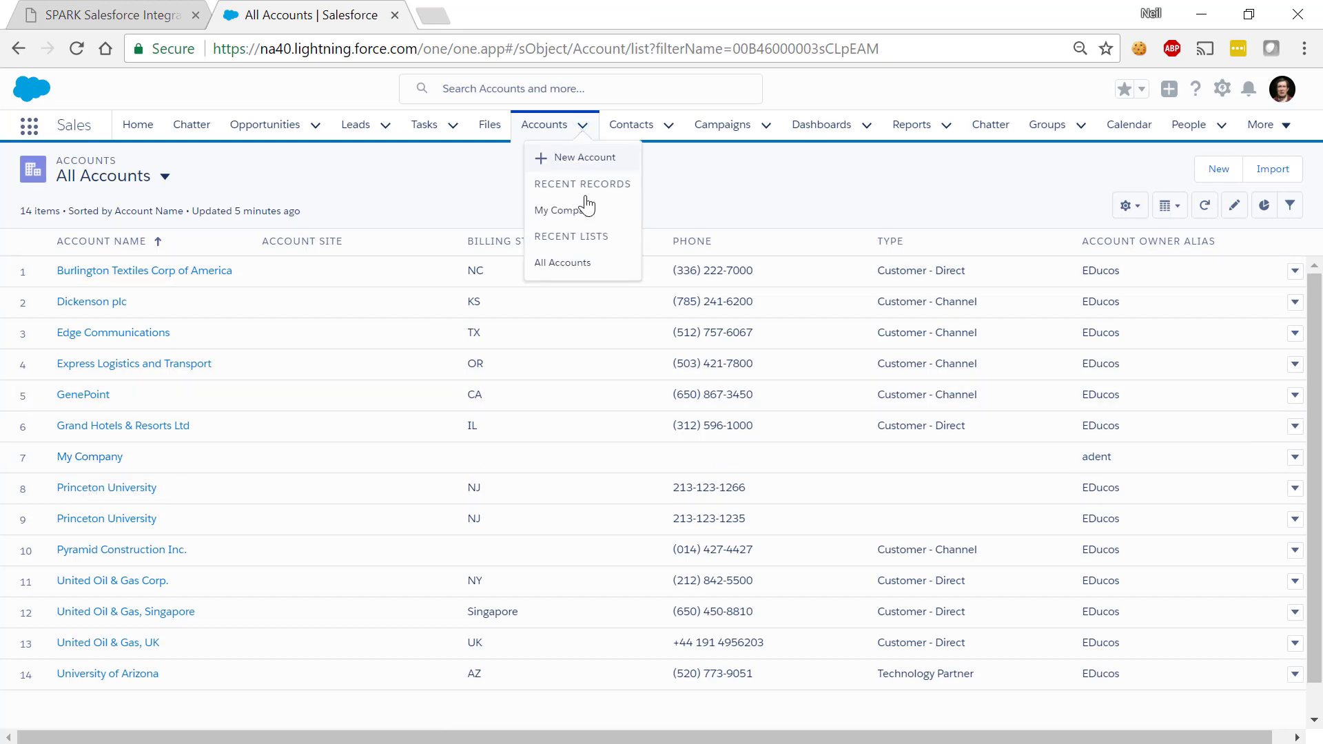
left_click(575, 266)
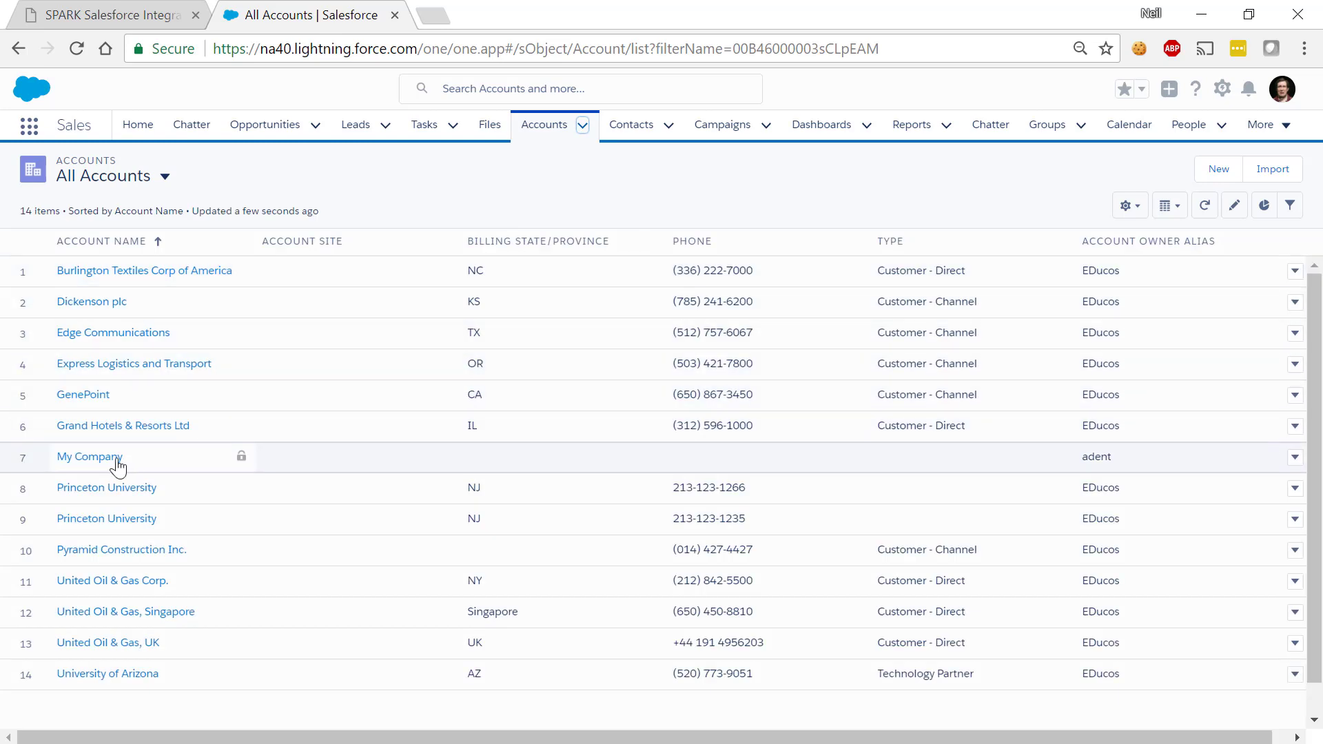
left_click(116, 458)
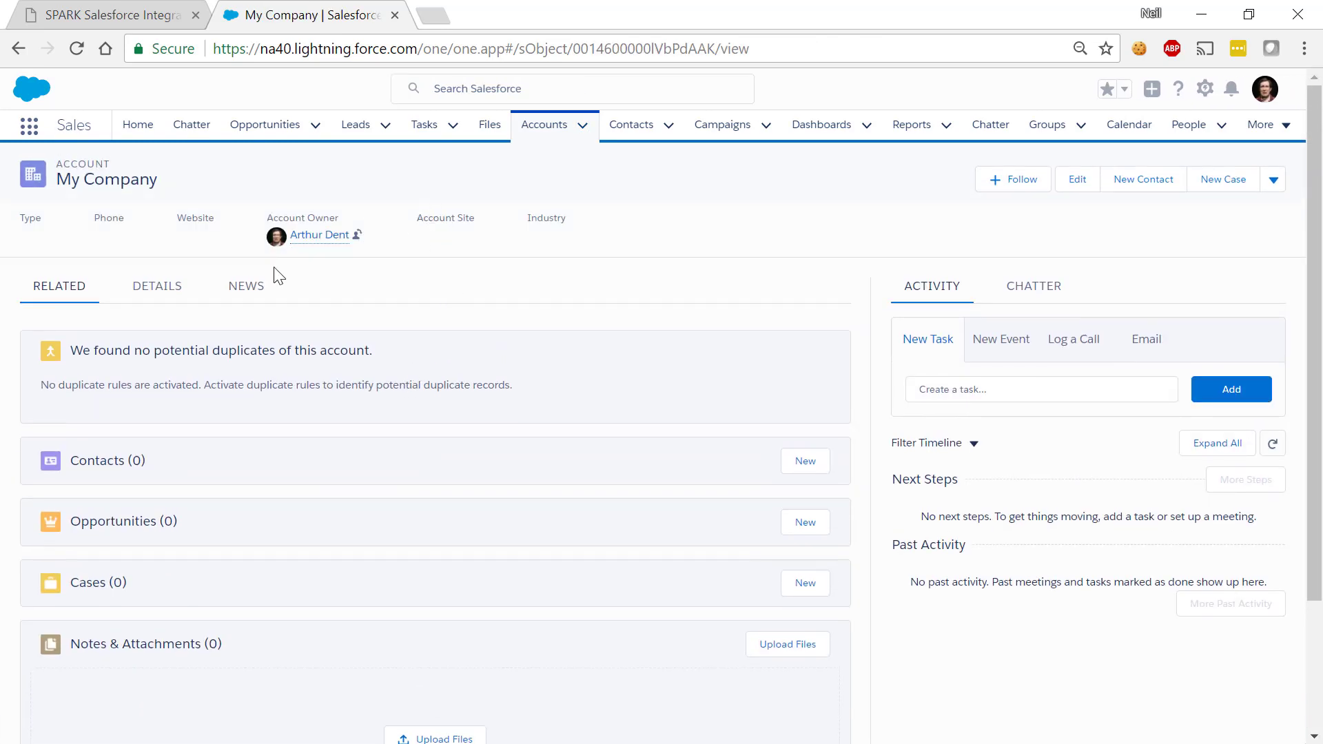
left_click(156, 288)
scroll(393, 443, "down", 5)
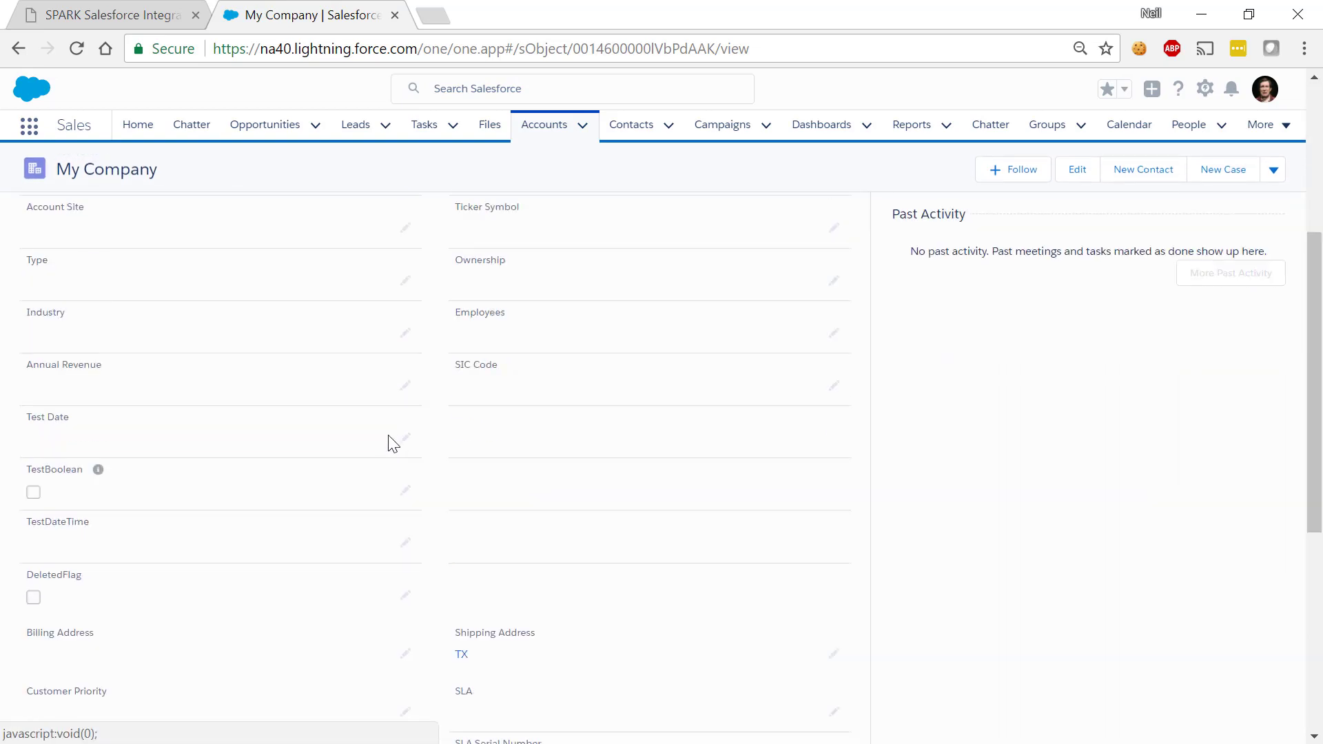
scroll(393, 444, "down", 6)
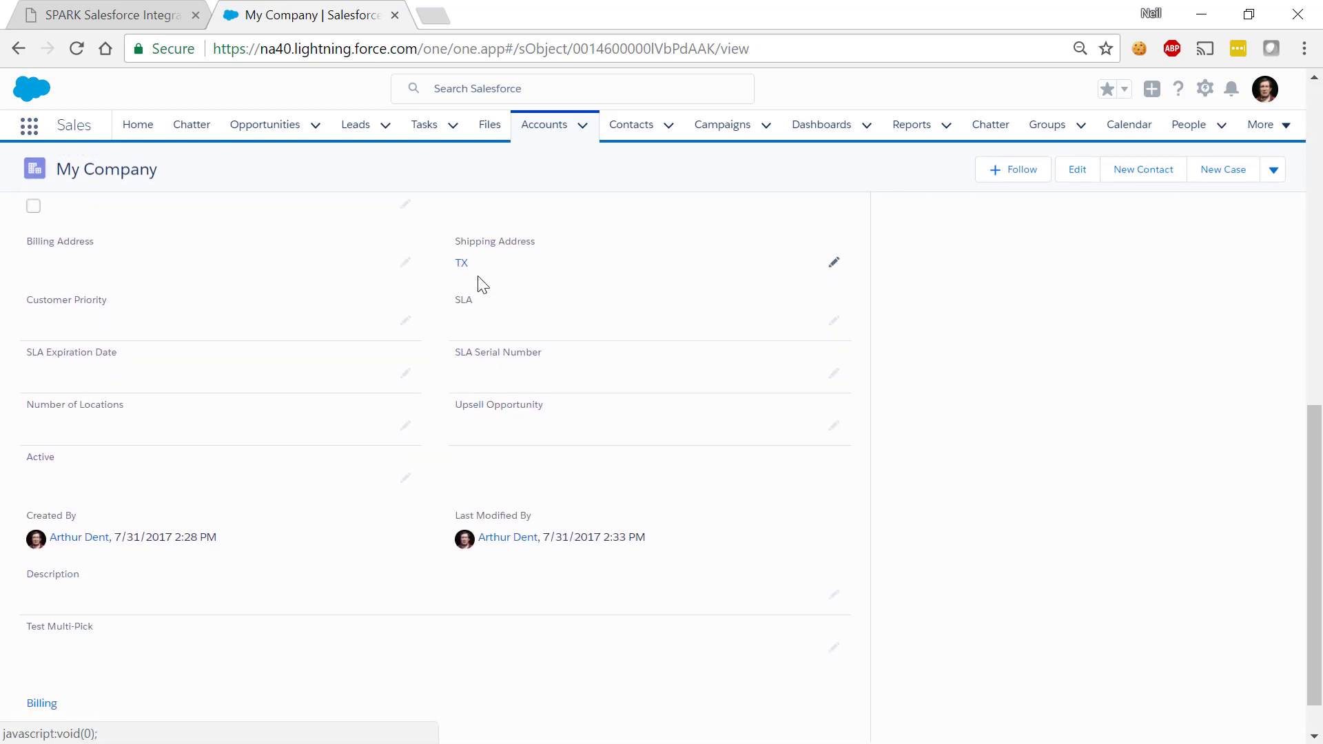
scroll(476, 290, "up", 5)
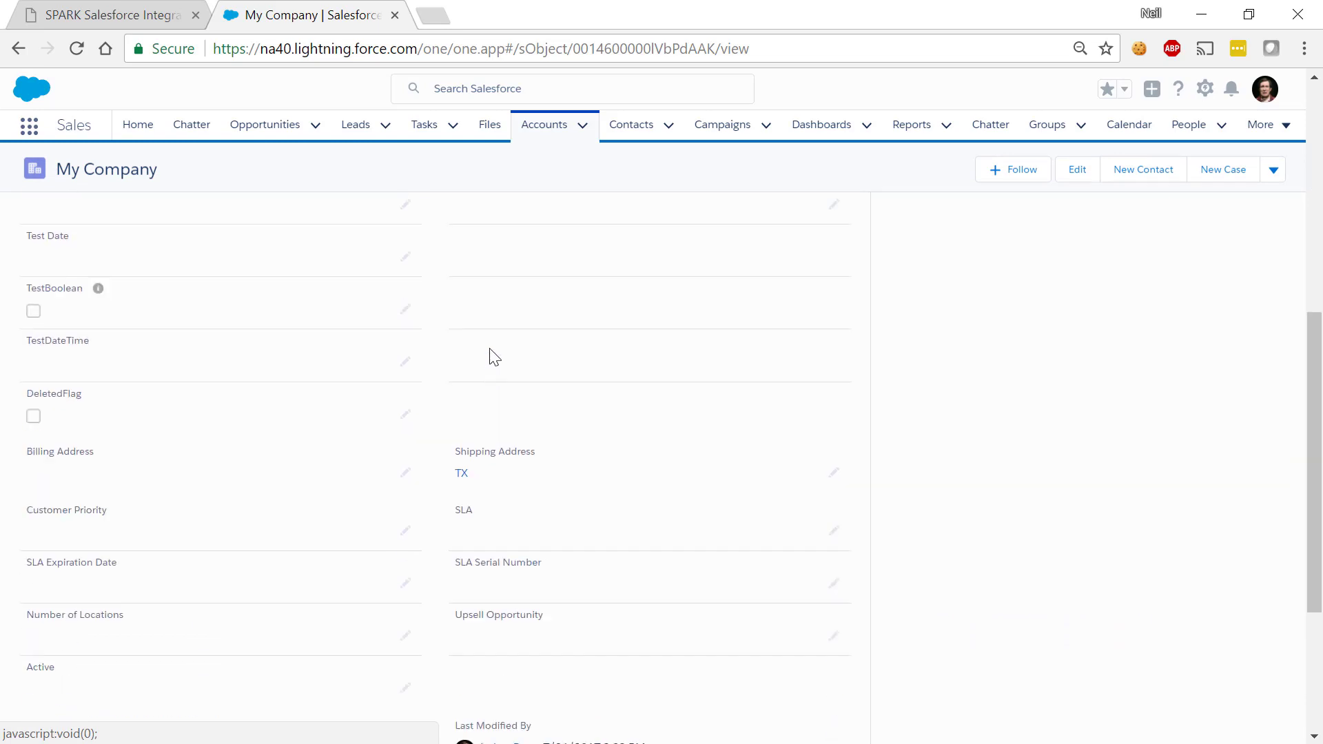
scroll(486, 384, "up", 6)
Reopen My Company's details and confirm the Shipping Address reads TX
left_click(583, 125)
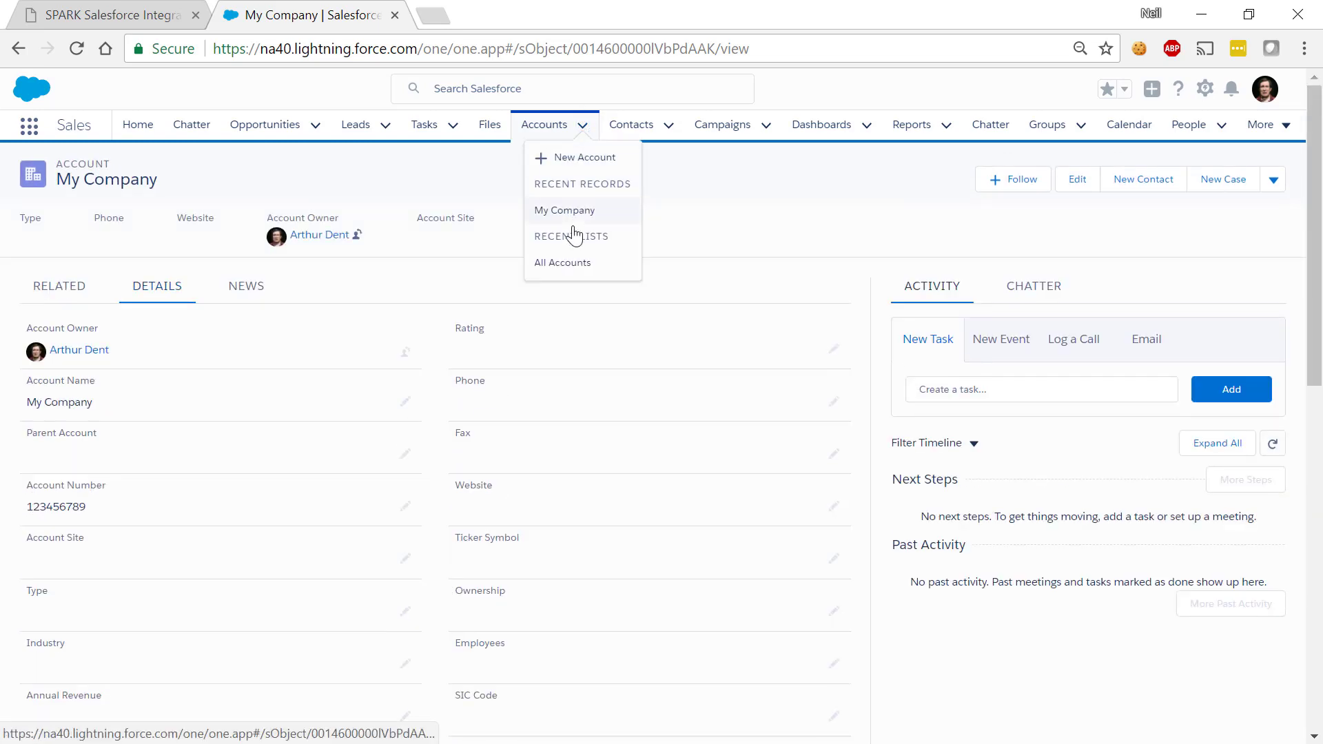
left_click(564, 270)
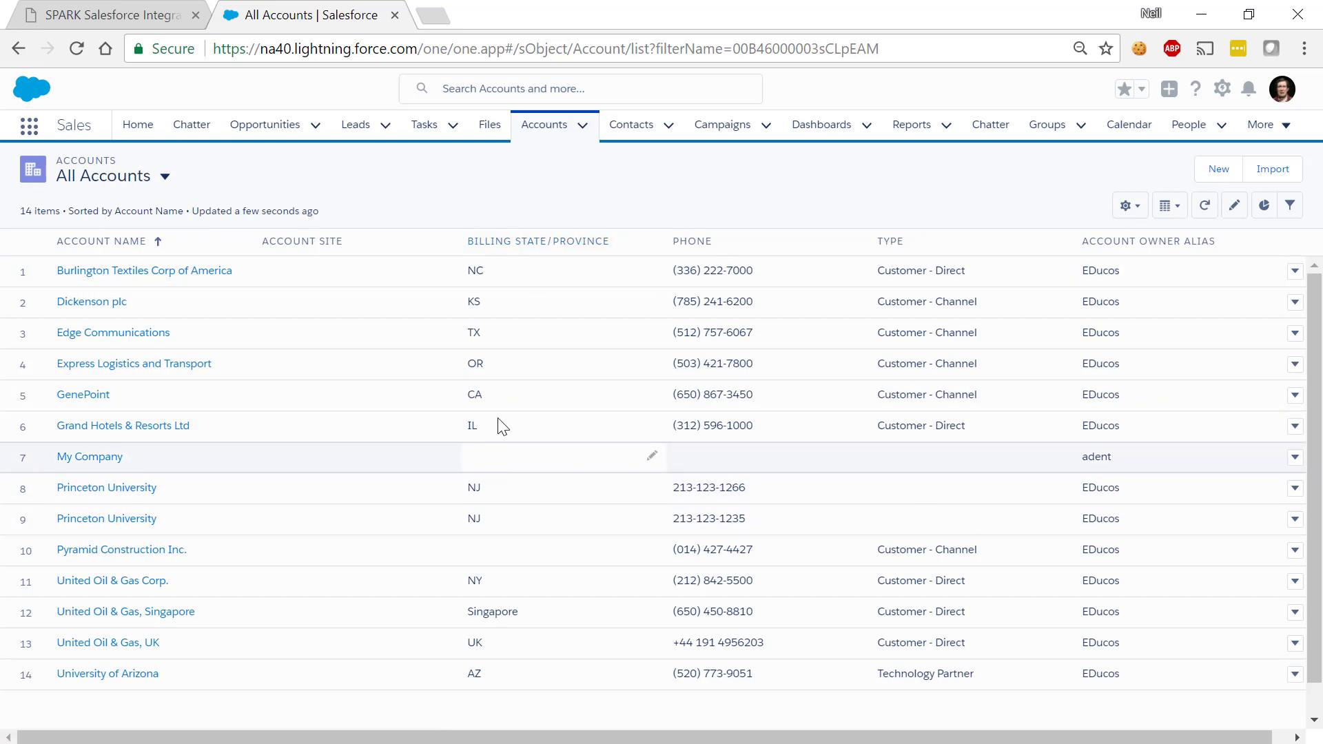
left_click(583, 126)
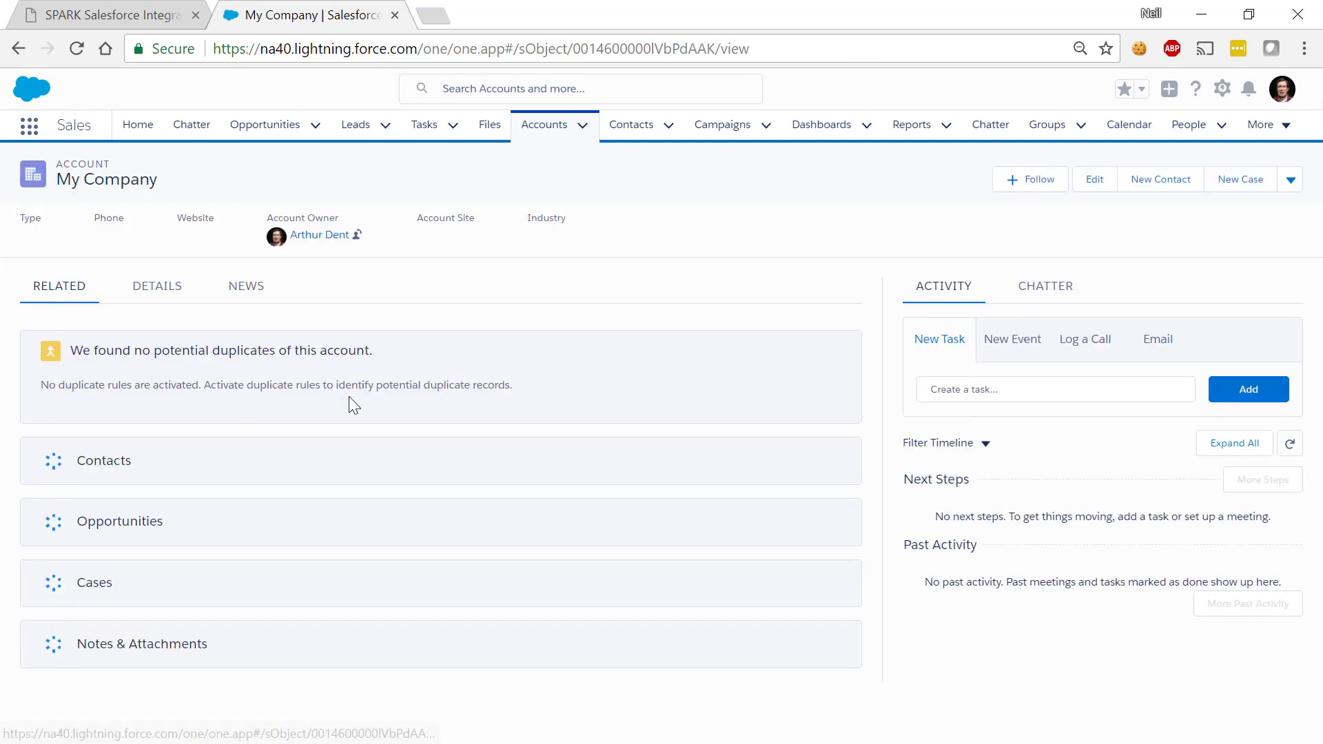
left_click(174, 304)
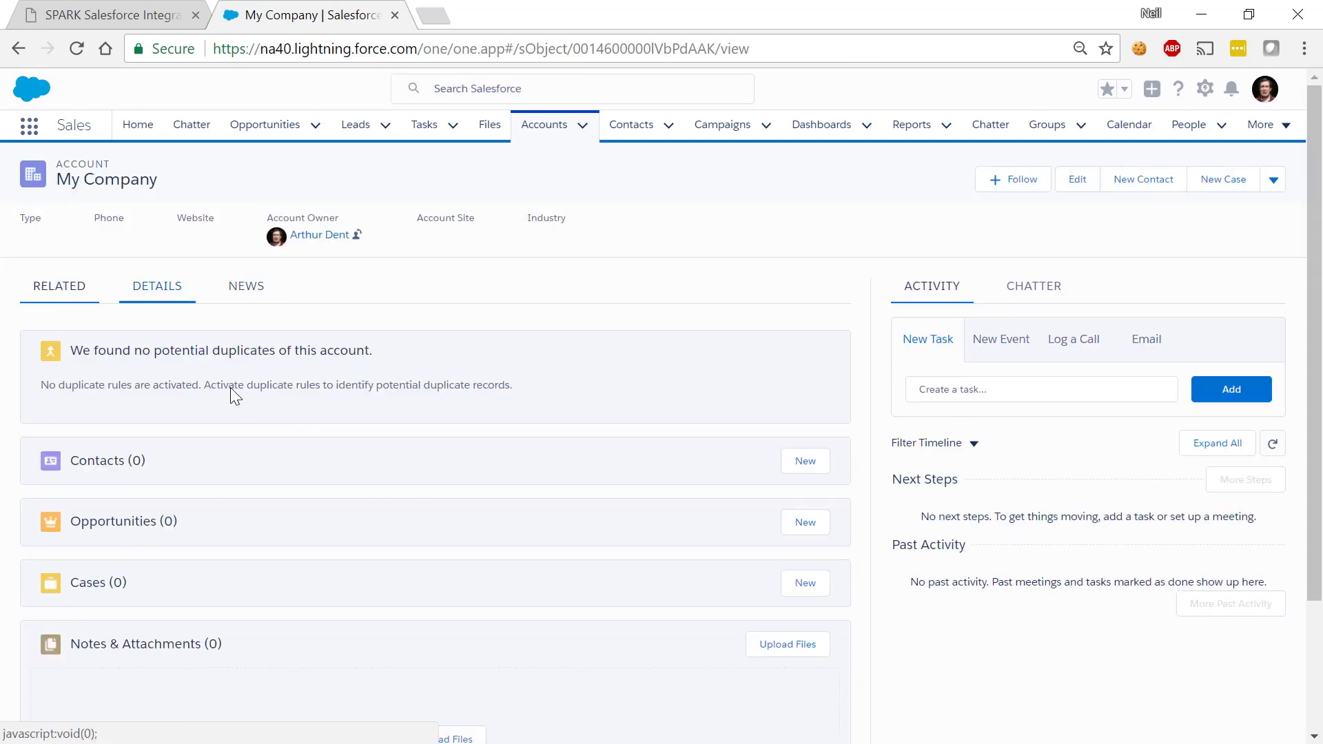
scroll(281, 458, "down", 7)
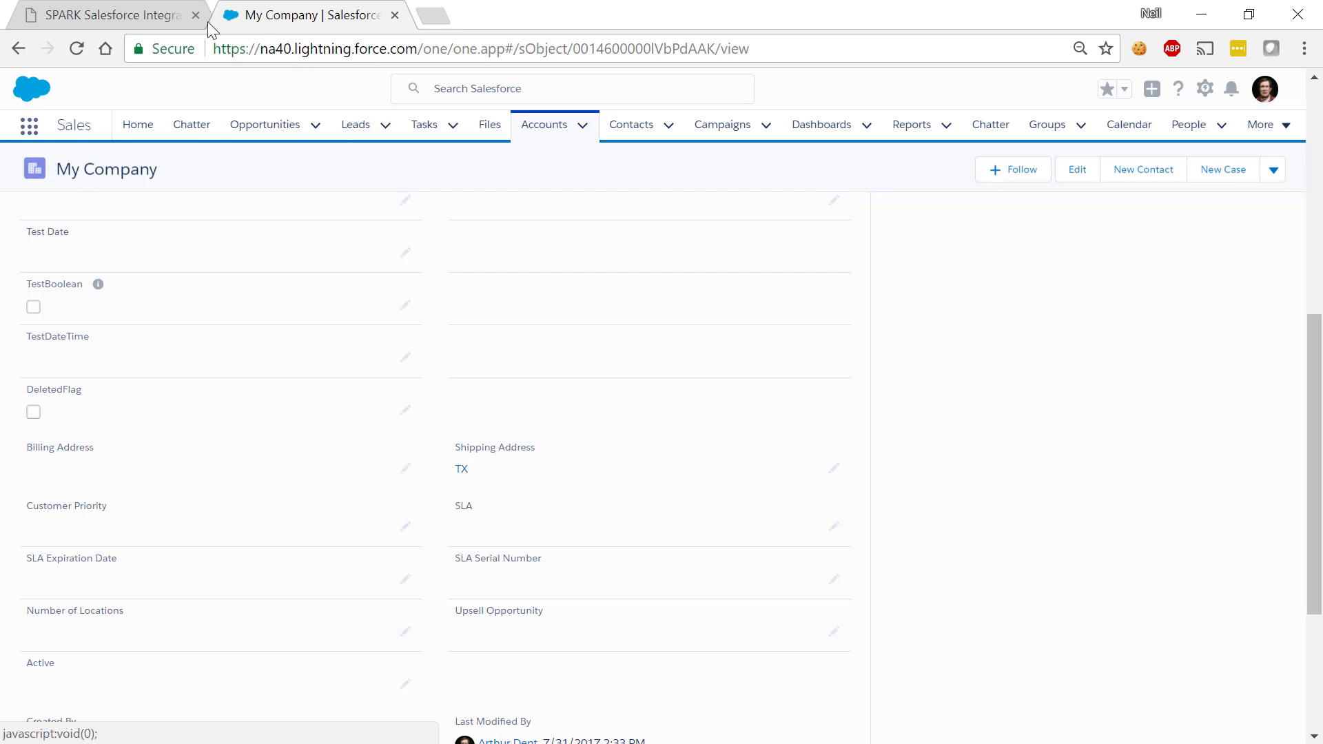
Open the flow diagram of the Create a new record 001 service in the process designer
left_click(159, 26)
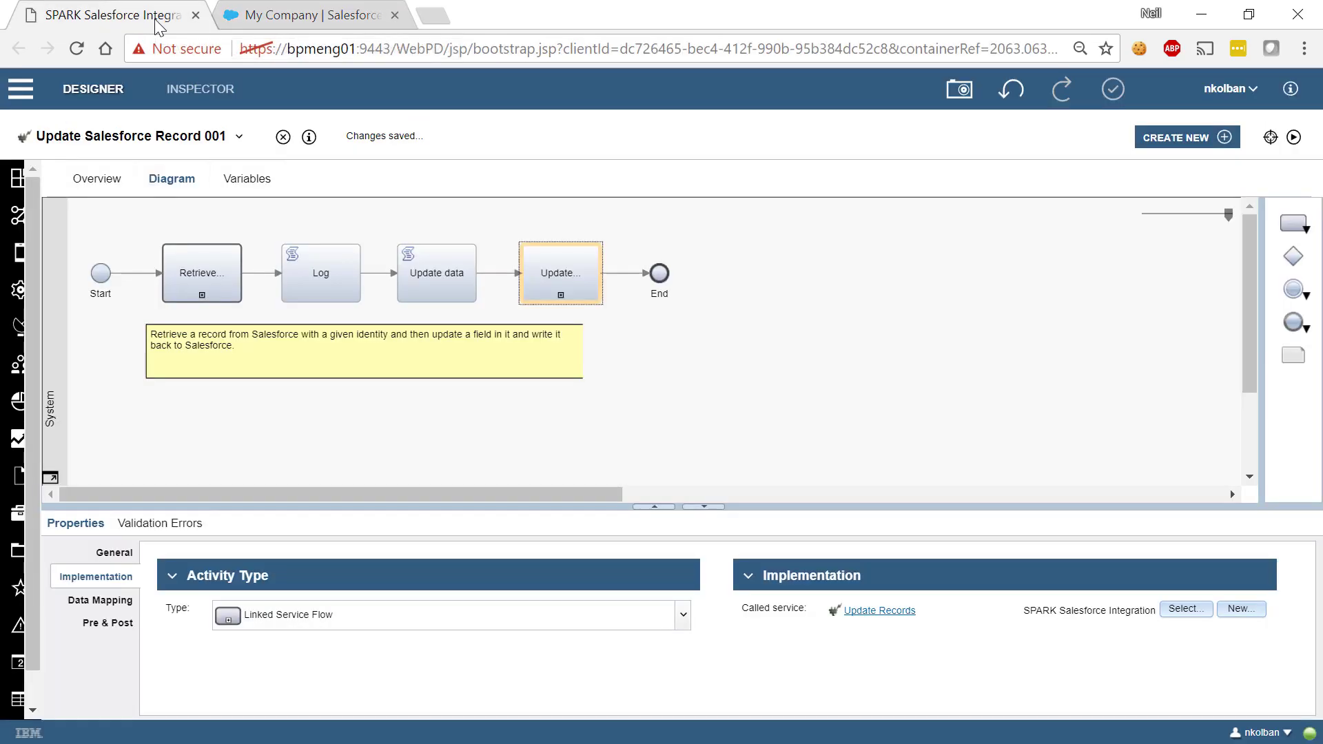
left_click(240, 137)
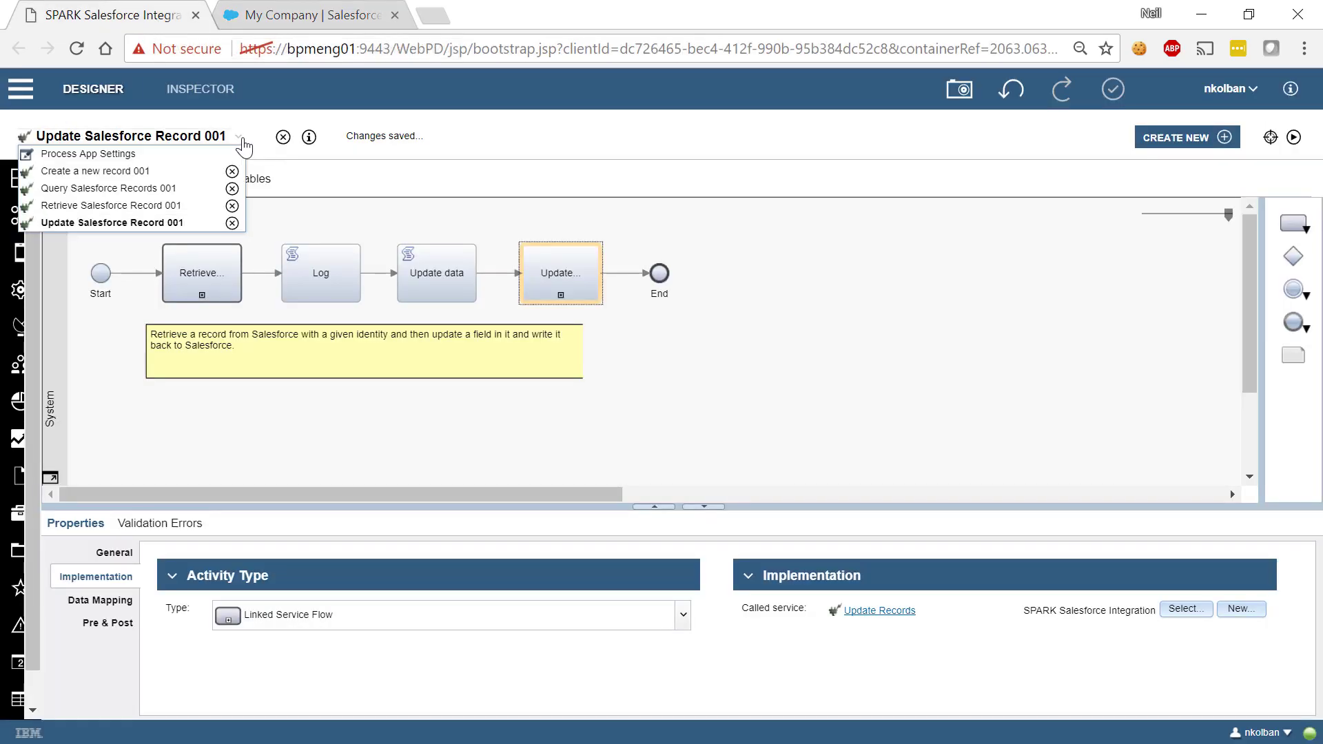
left_click(152, 171)
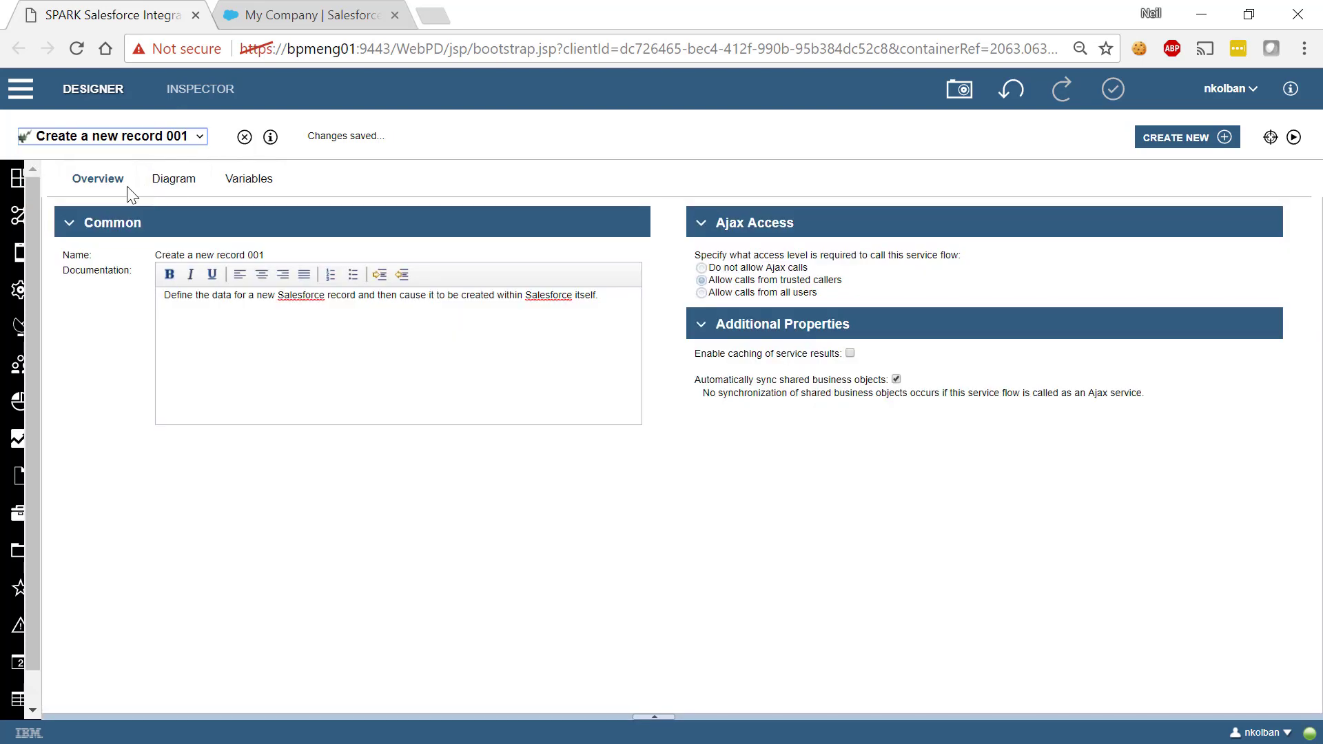
left_click(173, 181)
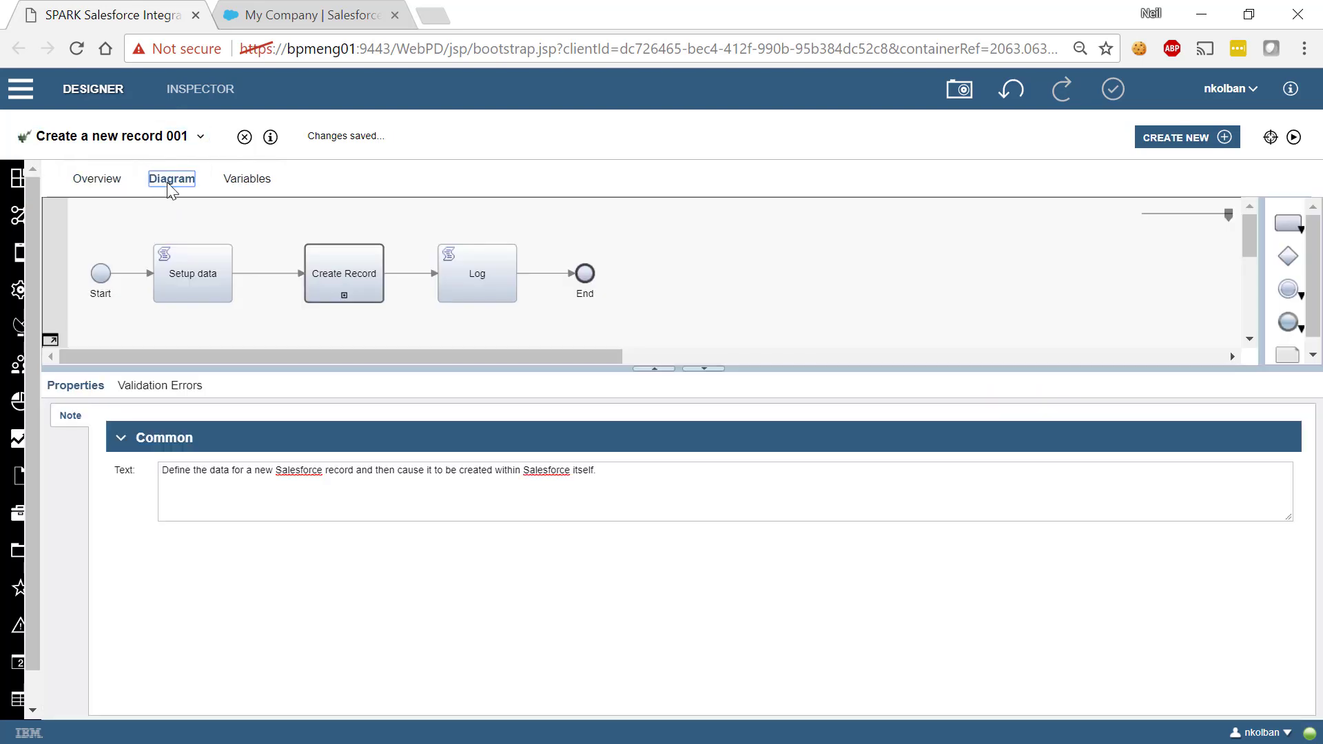
Inspect the script that implements the Setup data step
left_click(211, 282)
left_click(66, 440)
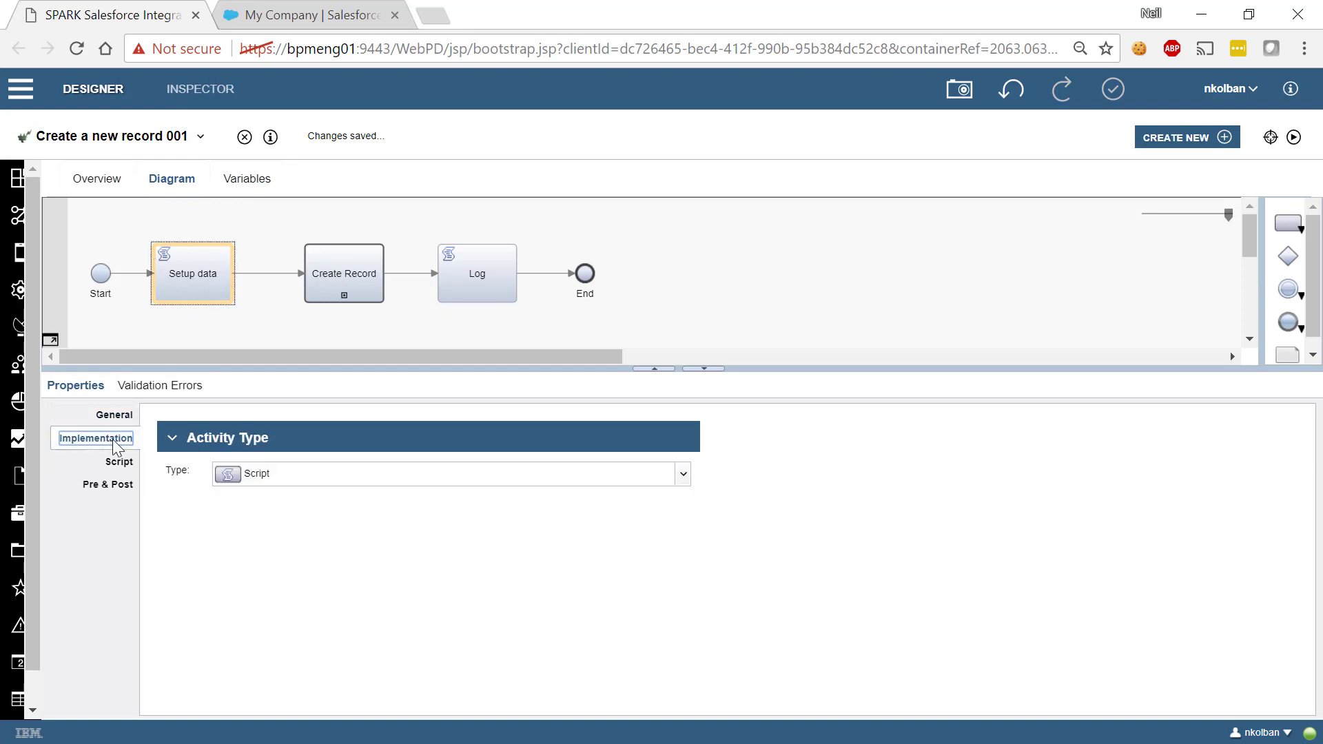
left_click(106, 465)
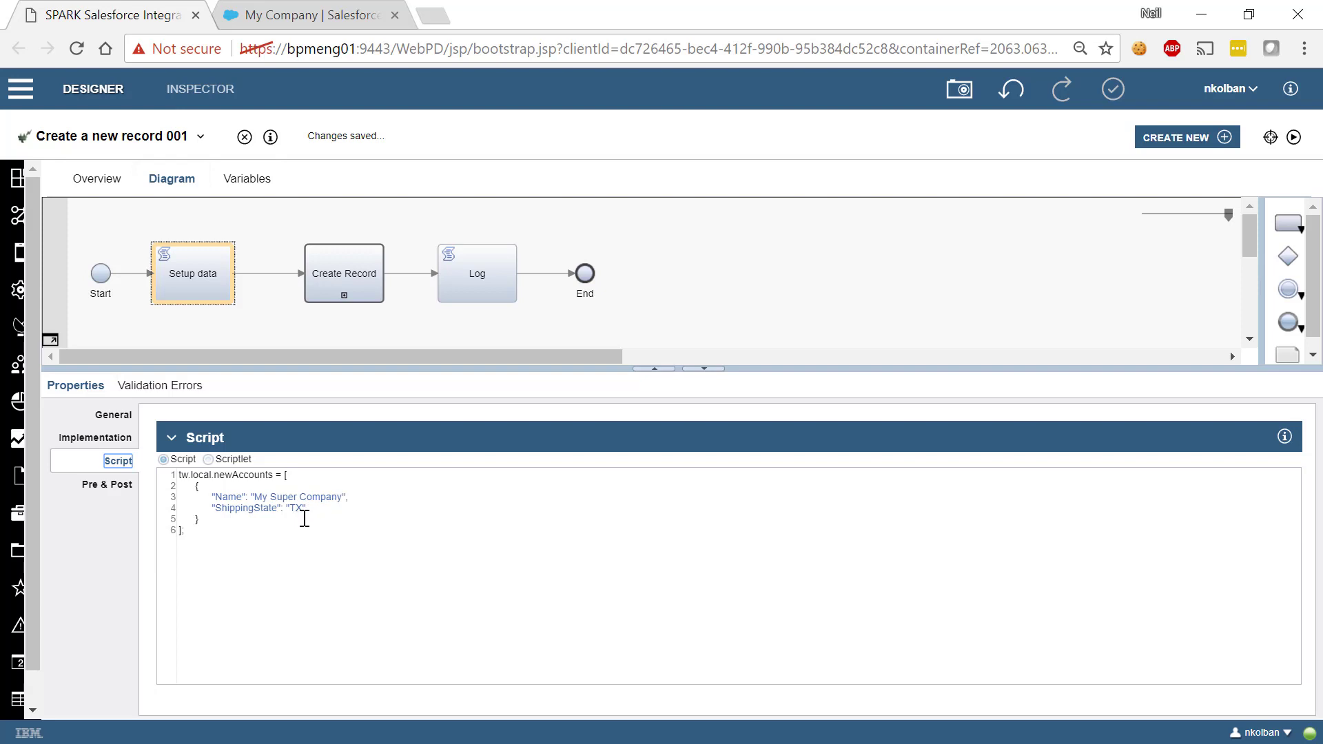
Review how the Create Record step maps tw.local.newAccounts into Create Records
left_click(342, 282)
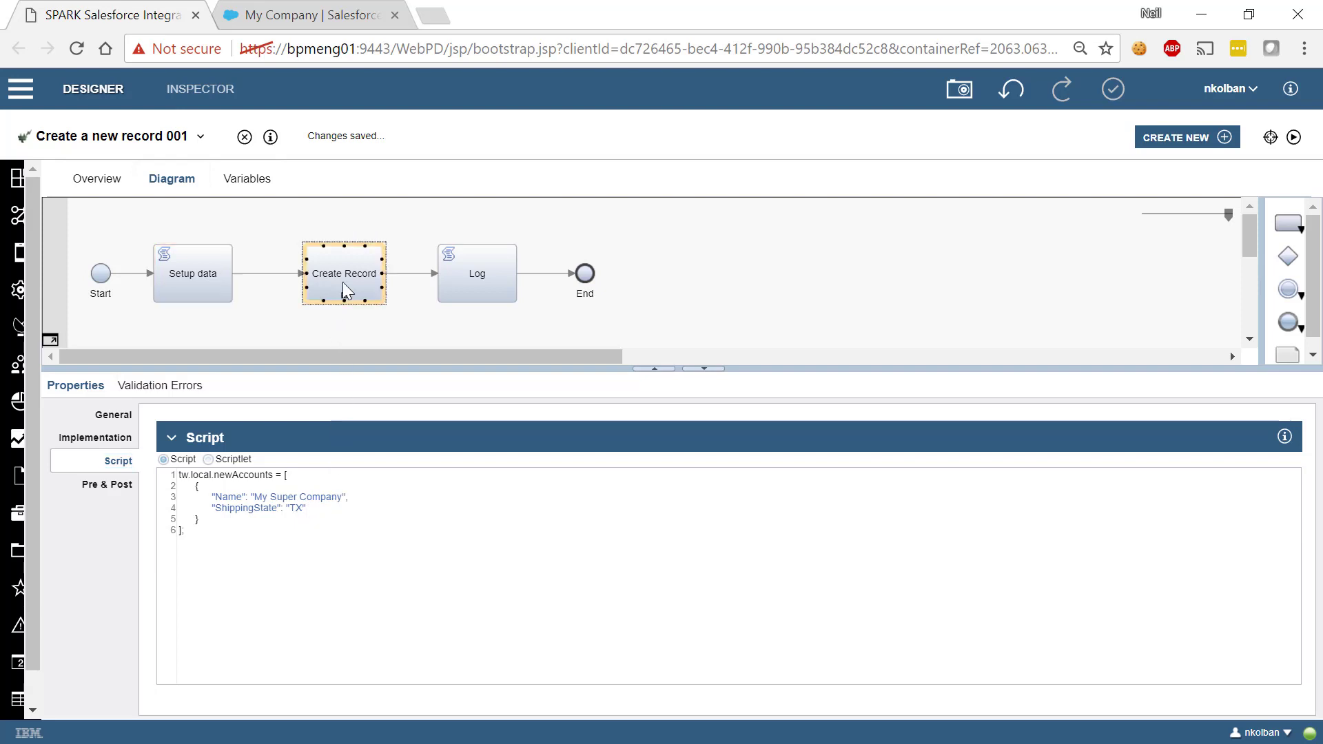
left_click(104, 439)
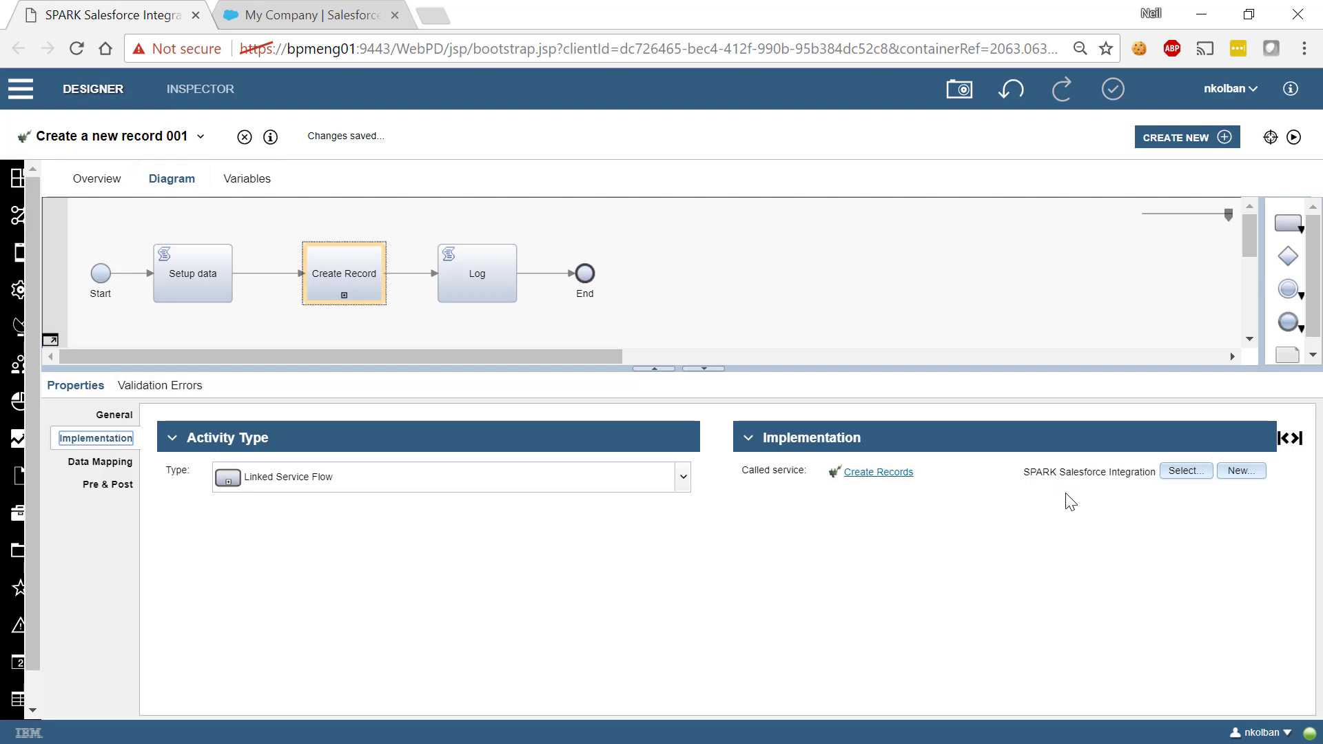
left_click(357, 291)
left_click(100, 462)
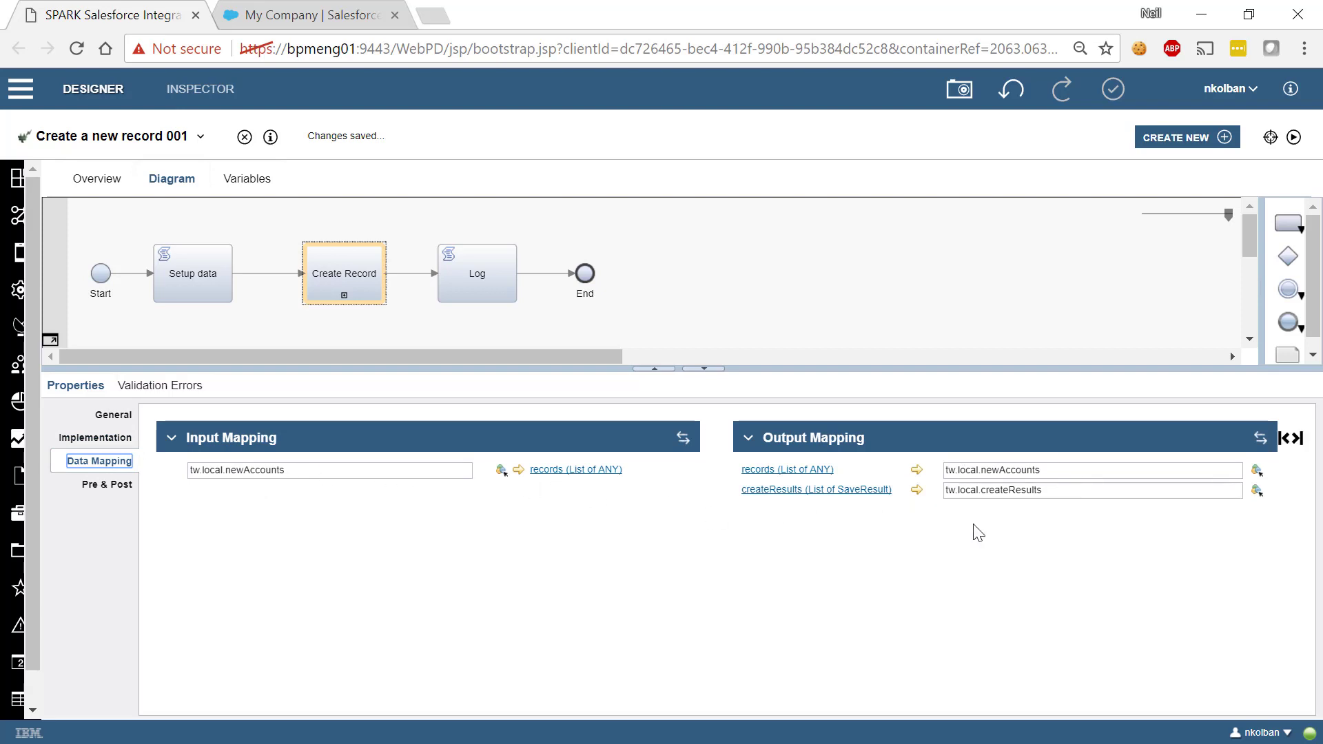
left_click(494, 275)
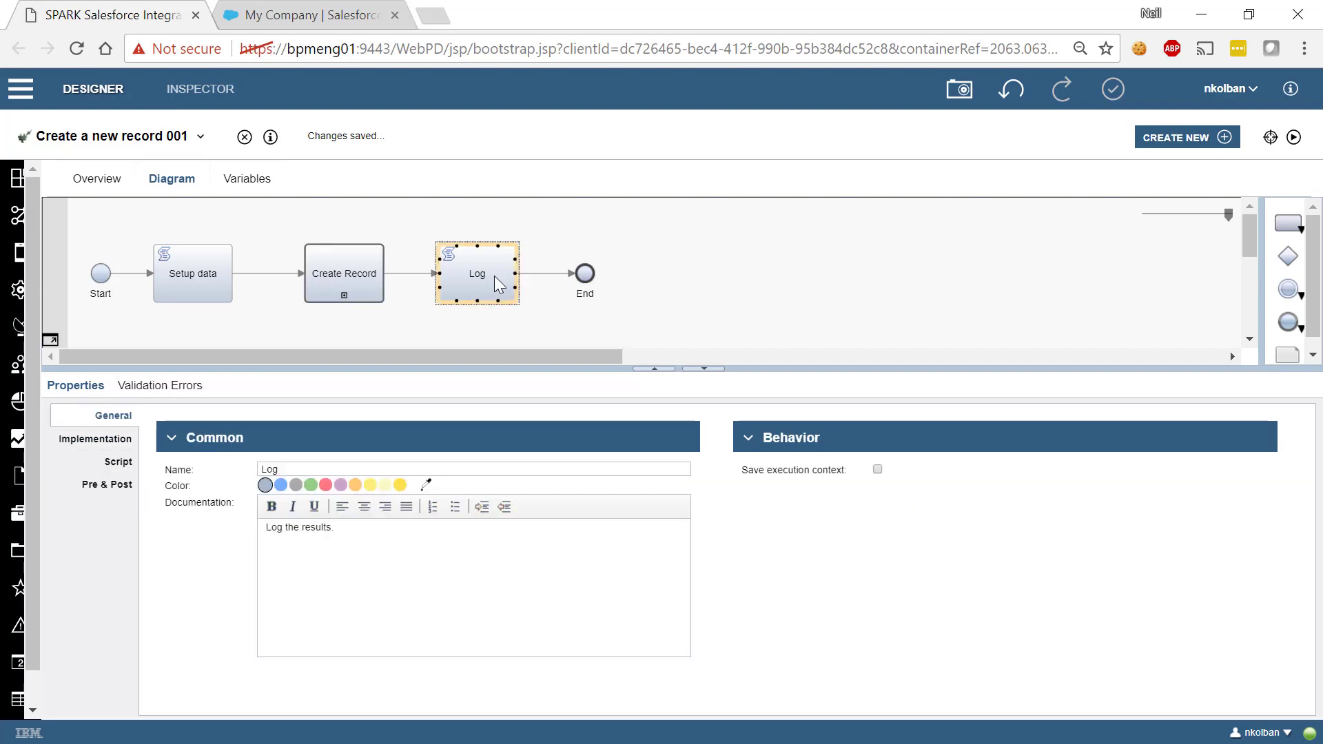
Run Create a new record 001 and list all Salesforce accounts, now 15 entries
left_click(1294, 140)
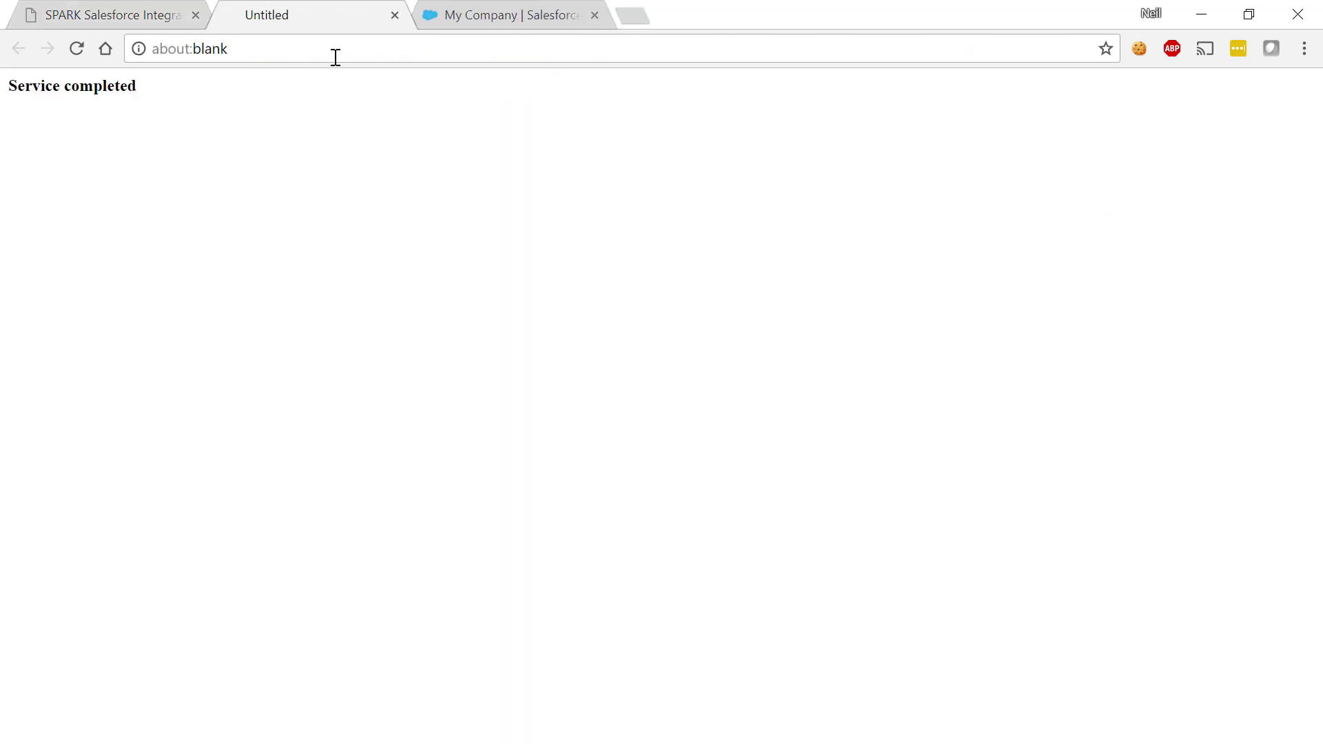
left_click(395, 15)
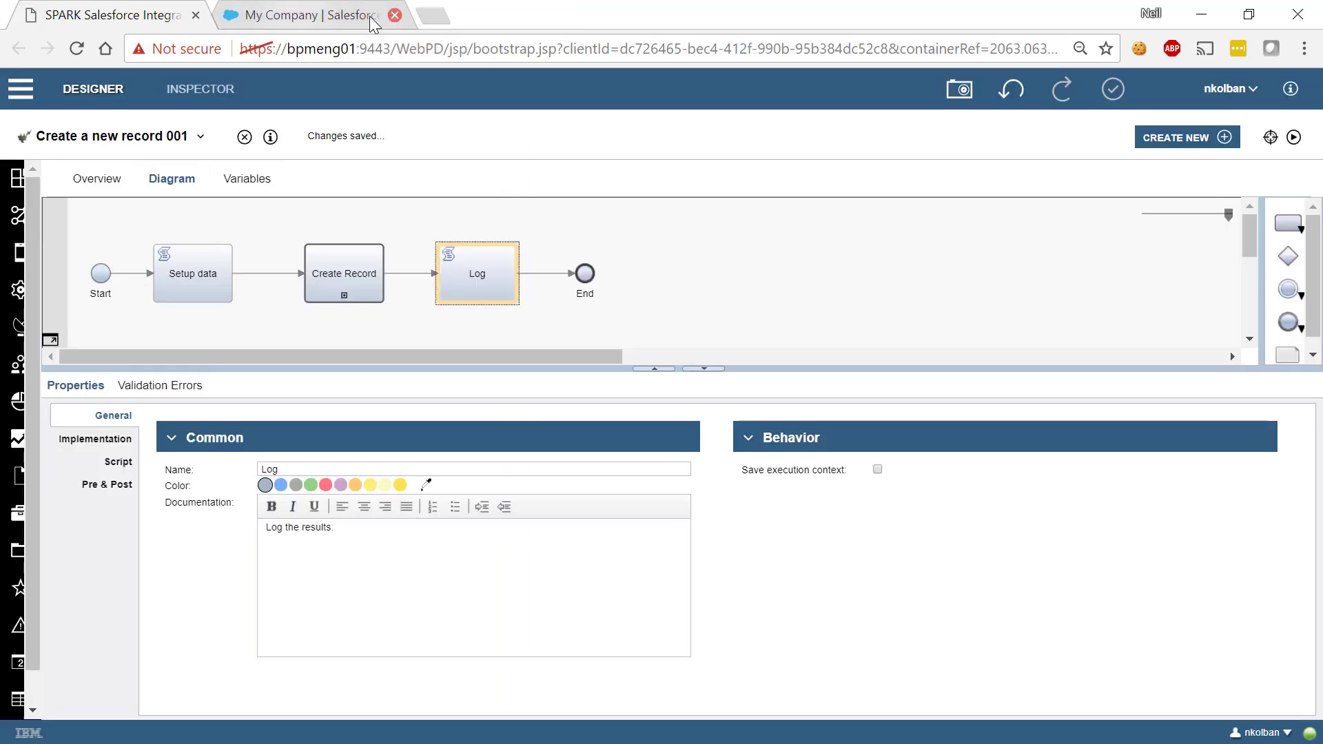
left_click(345, 17)
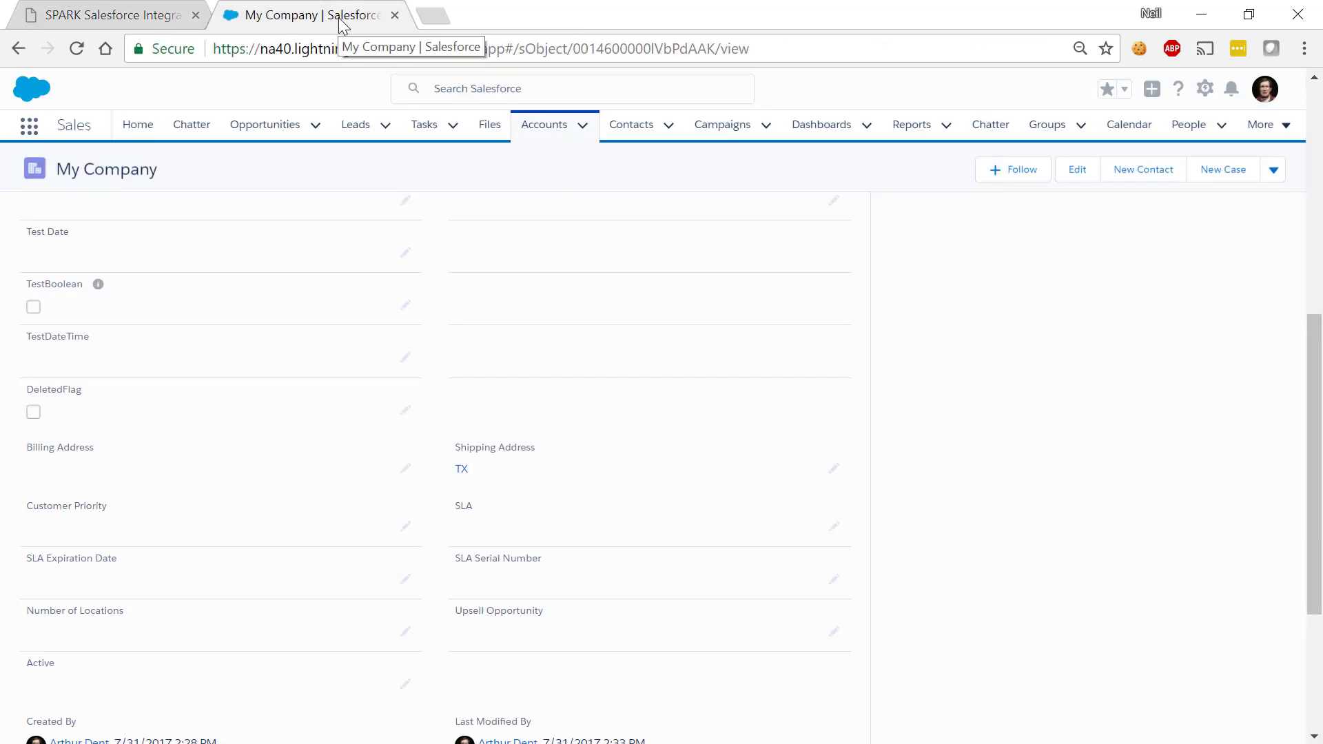
left_click(583, 125)
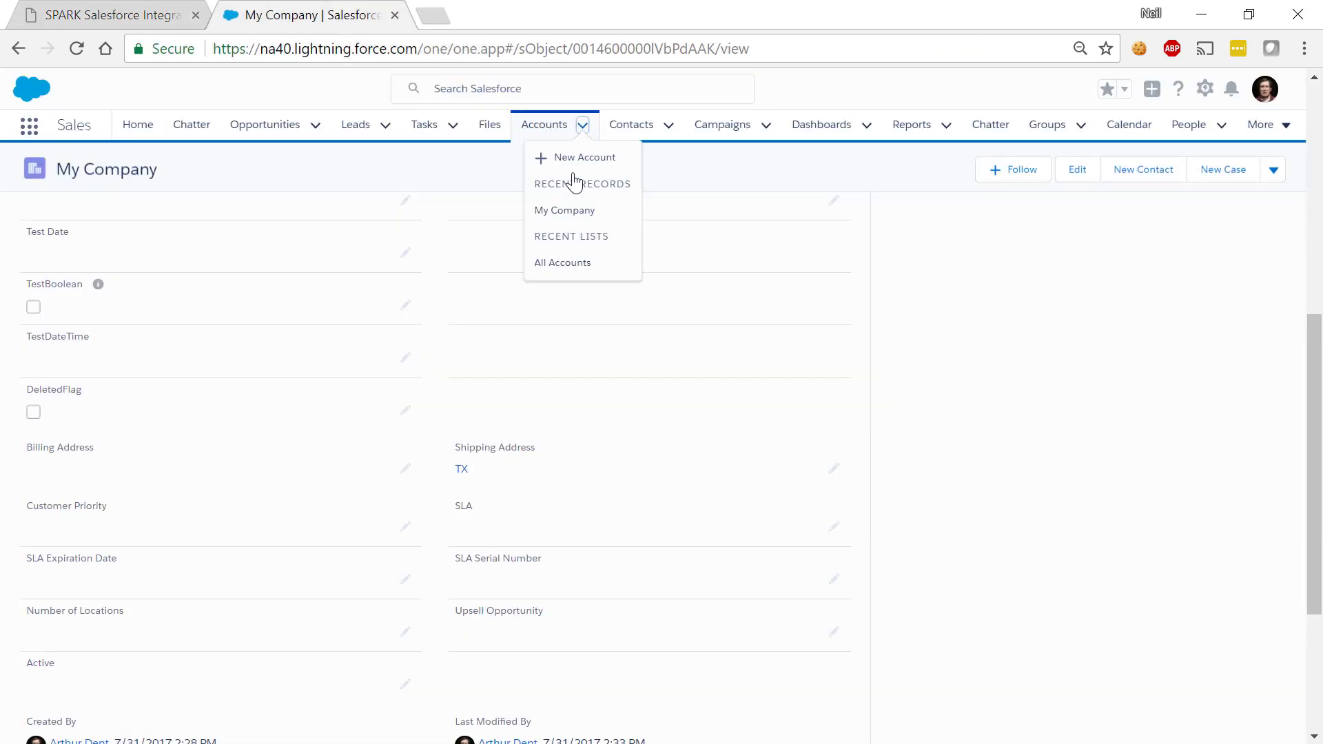
left_click(577, 264)
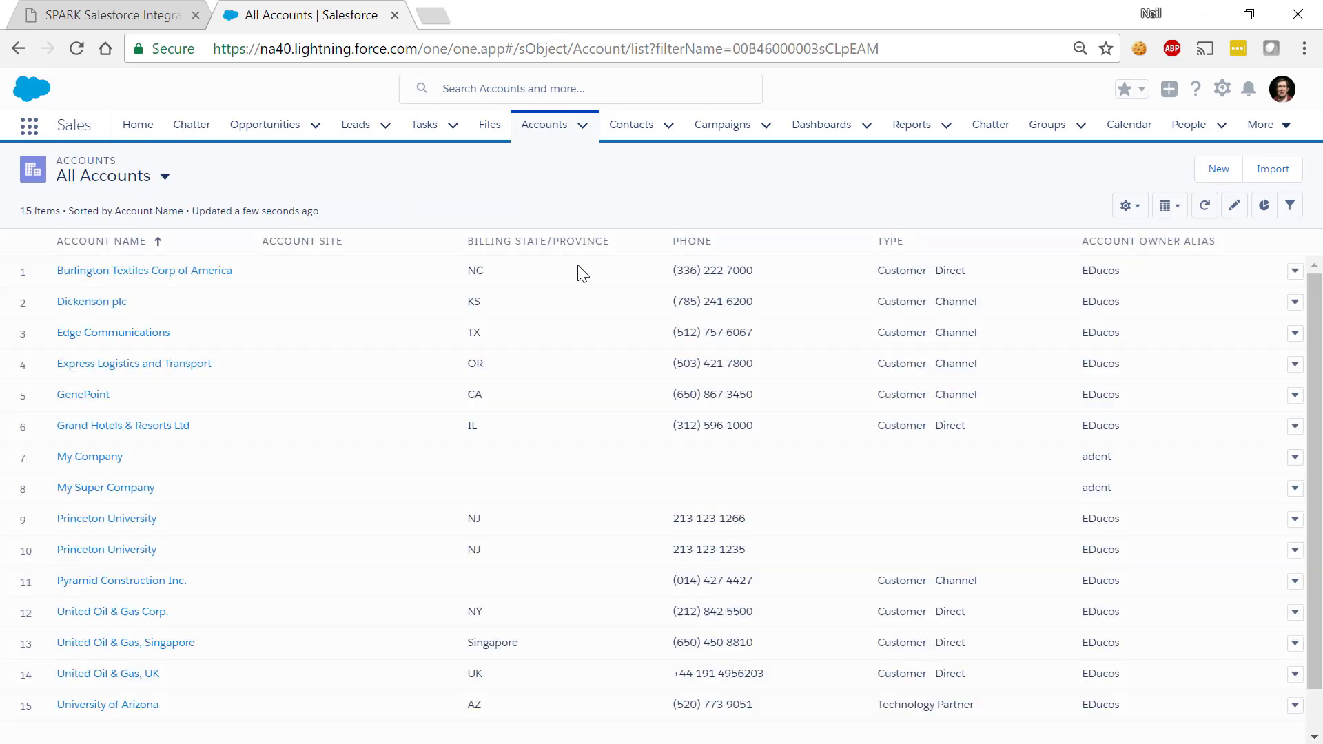
Confirm the new My Super Company account's Shipping Address is TX, then return to the designer
left_click(104, 491)
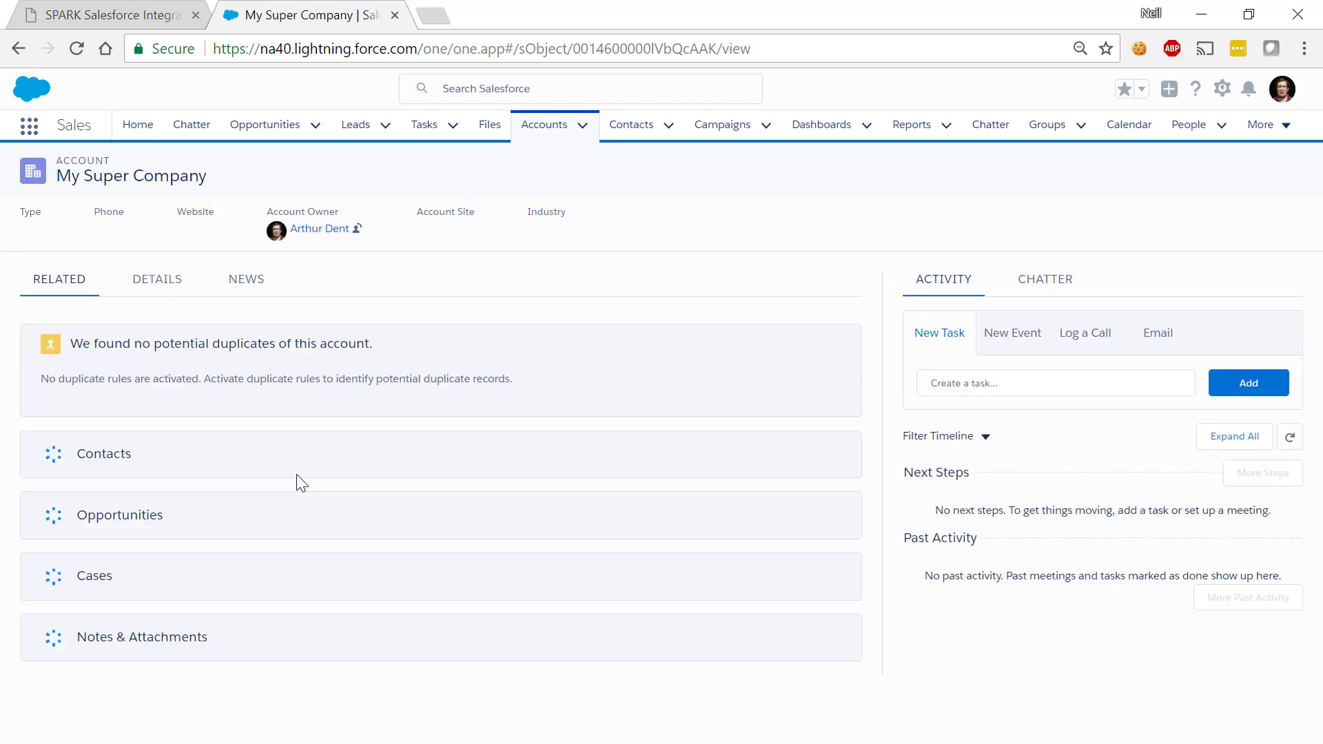
left_click(160, 295)
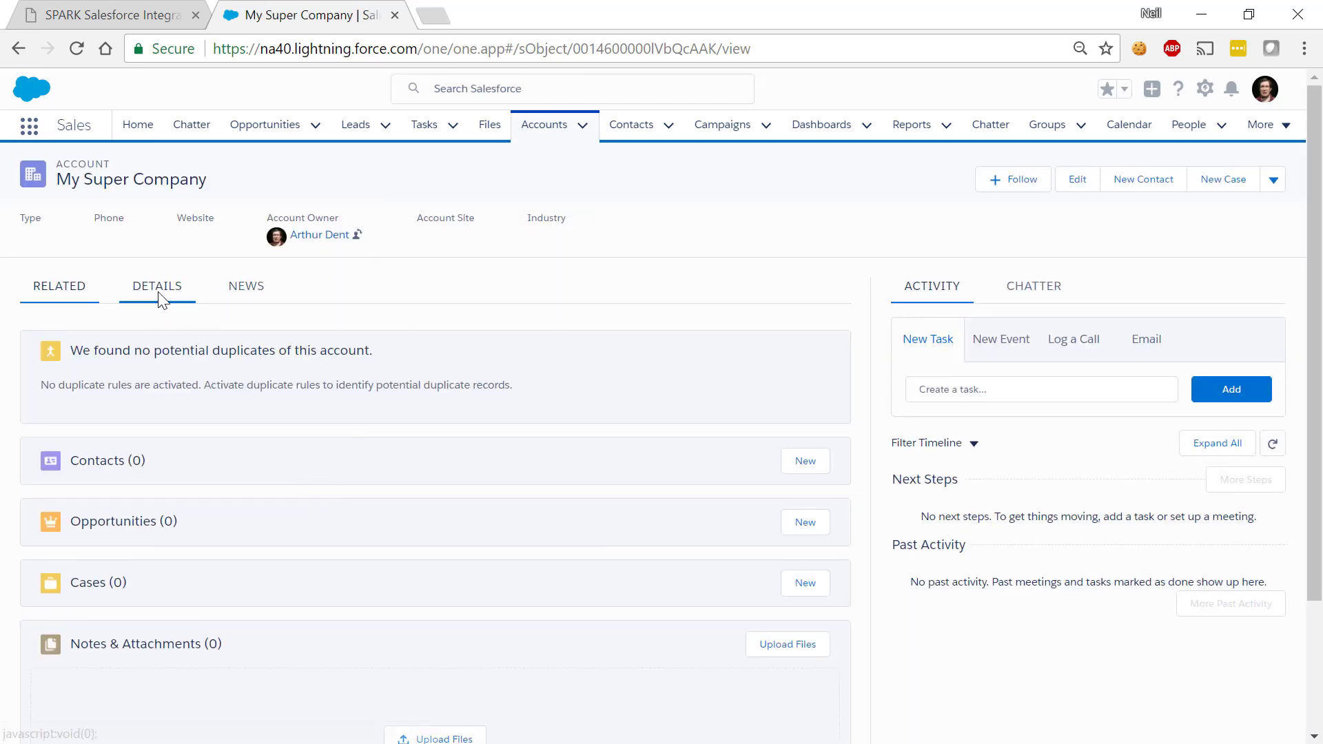
scroll(426, 446, "down", 10)
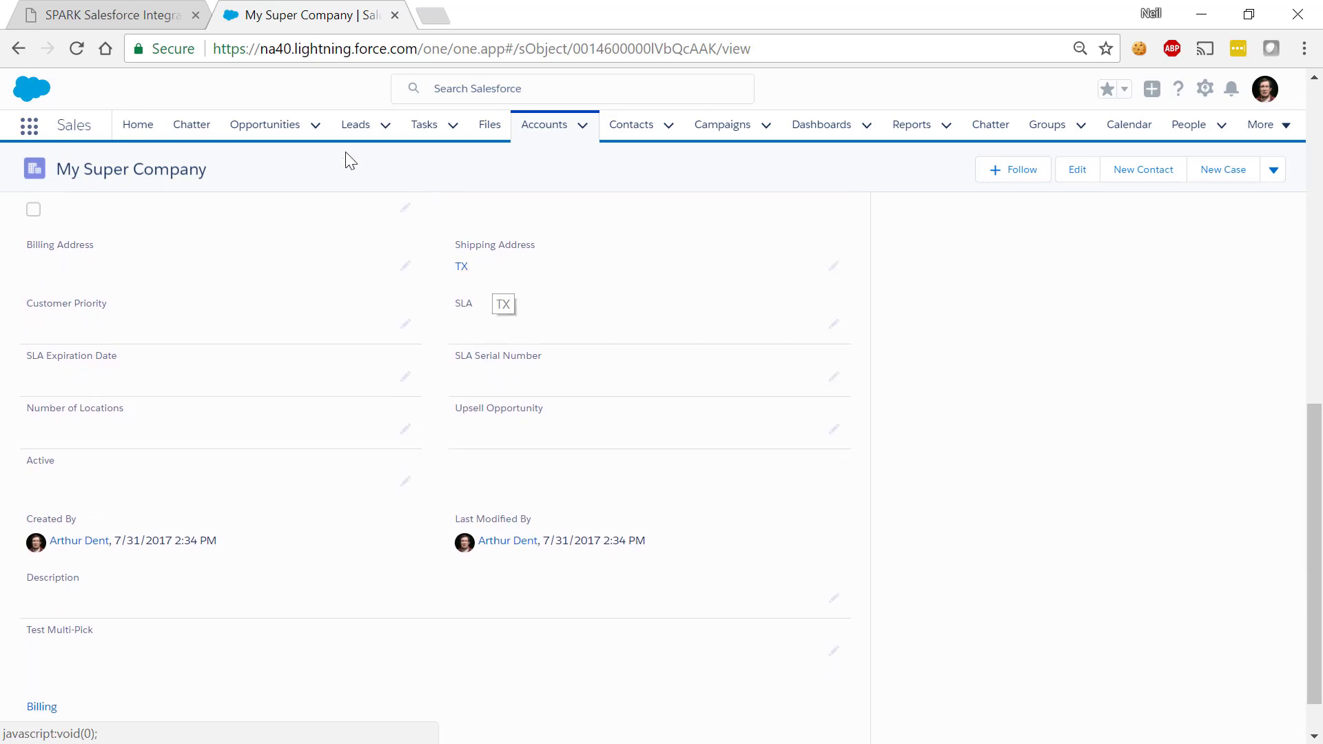
left_click(137, 14)
left_click(214, 276)
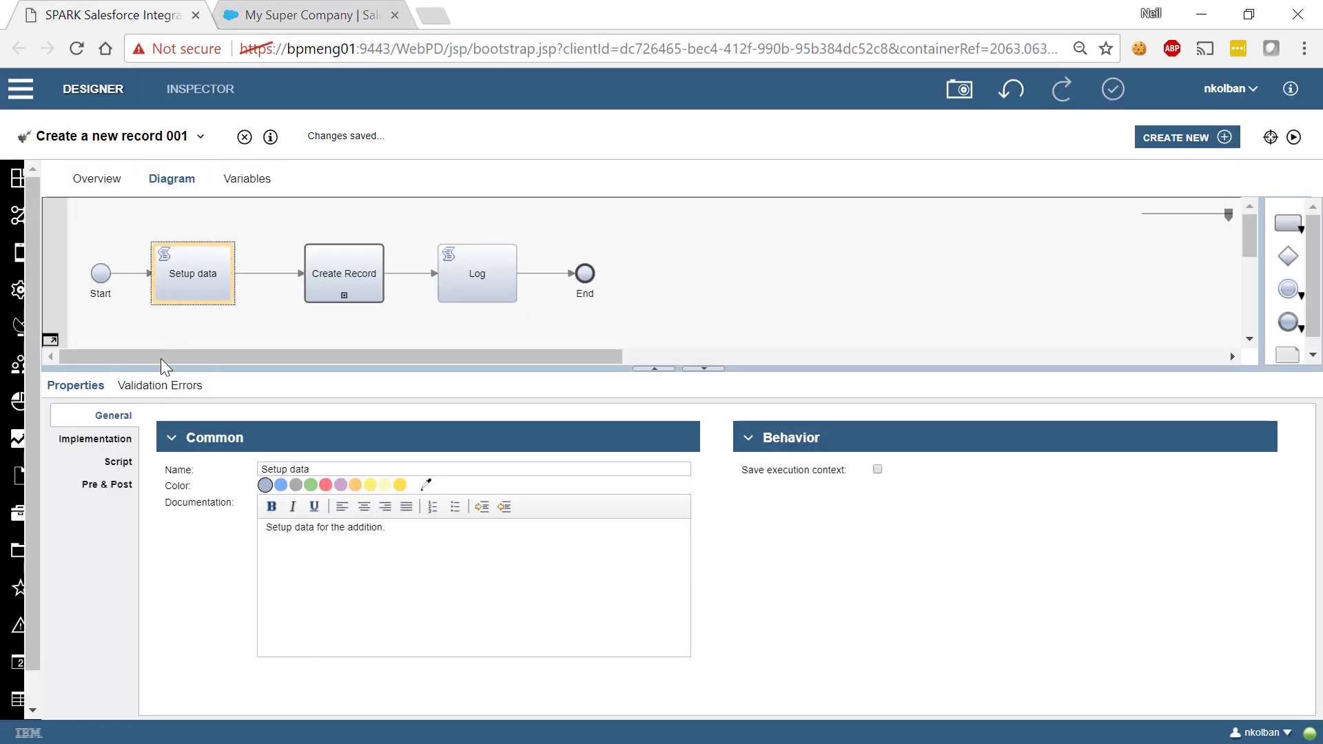
left_click(120, 440)
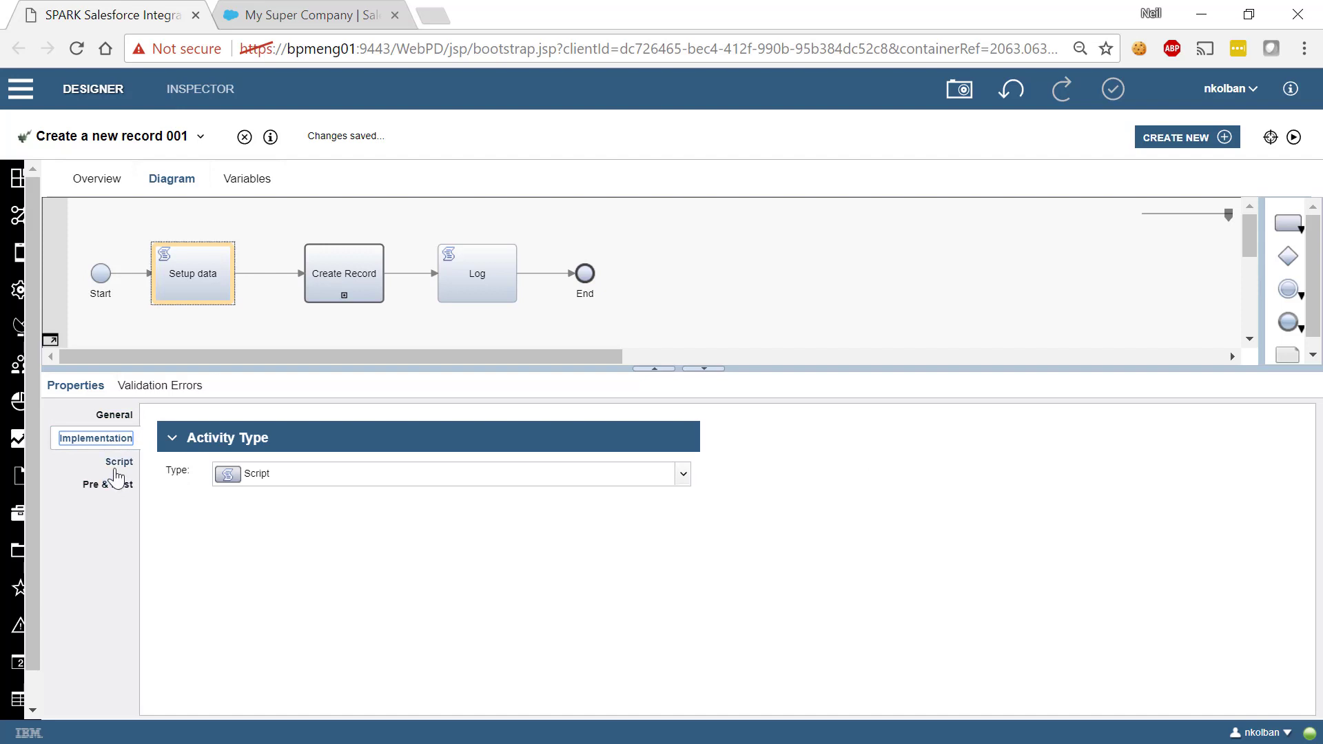
left_click(117, 461)
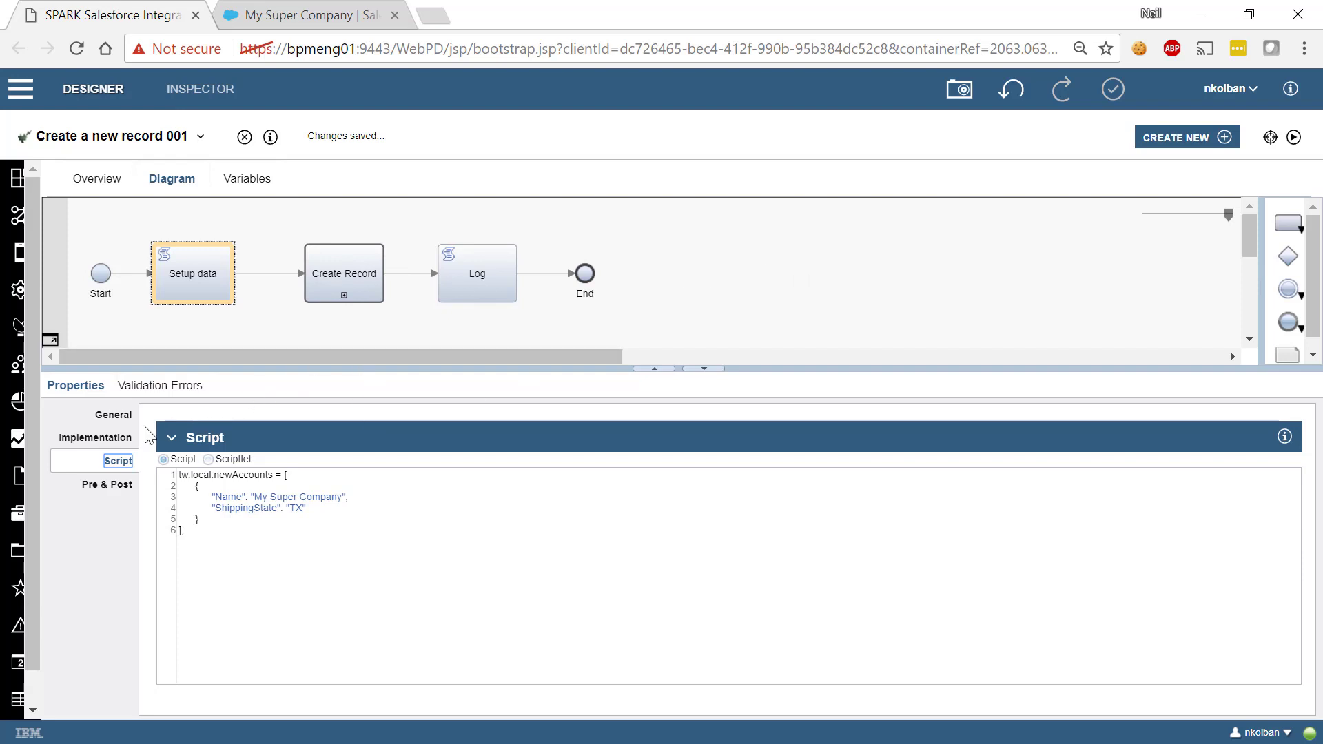
left_click(93, 440)
left_click(348, 272)
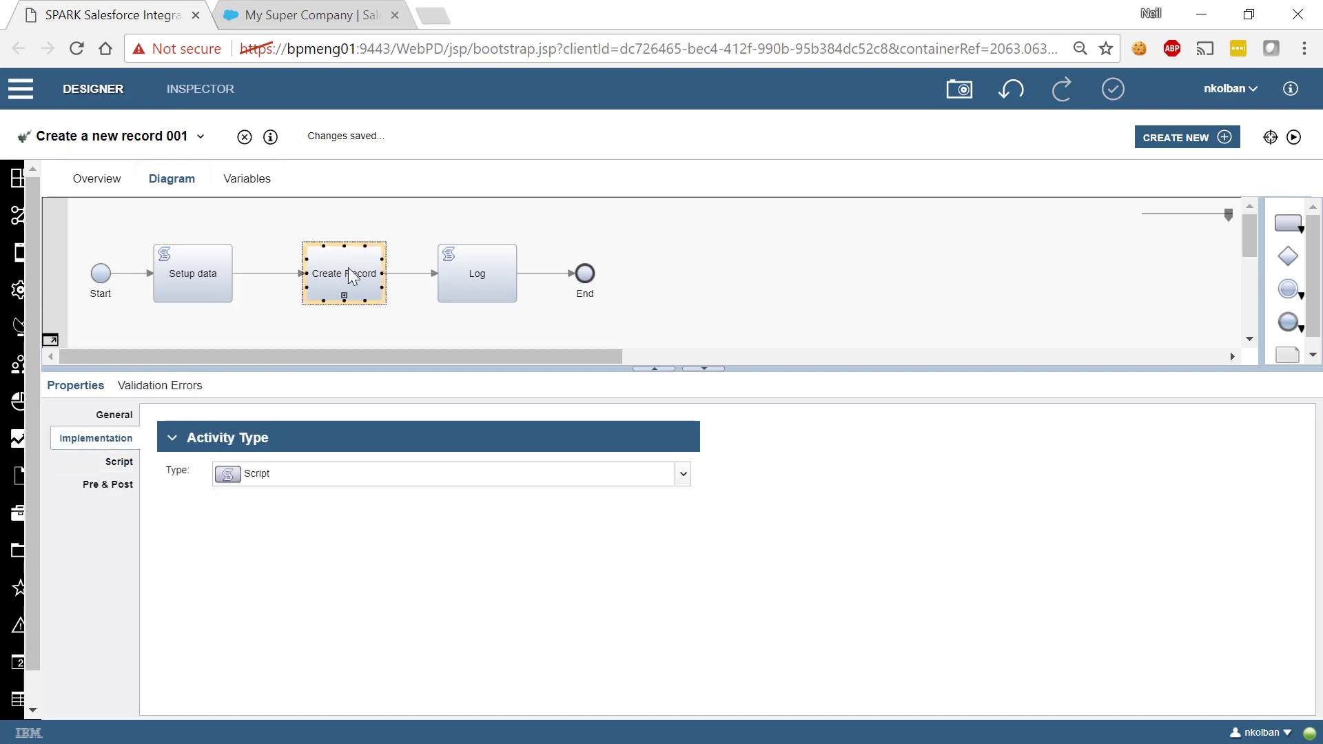